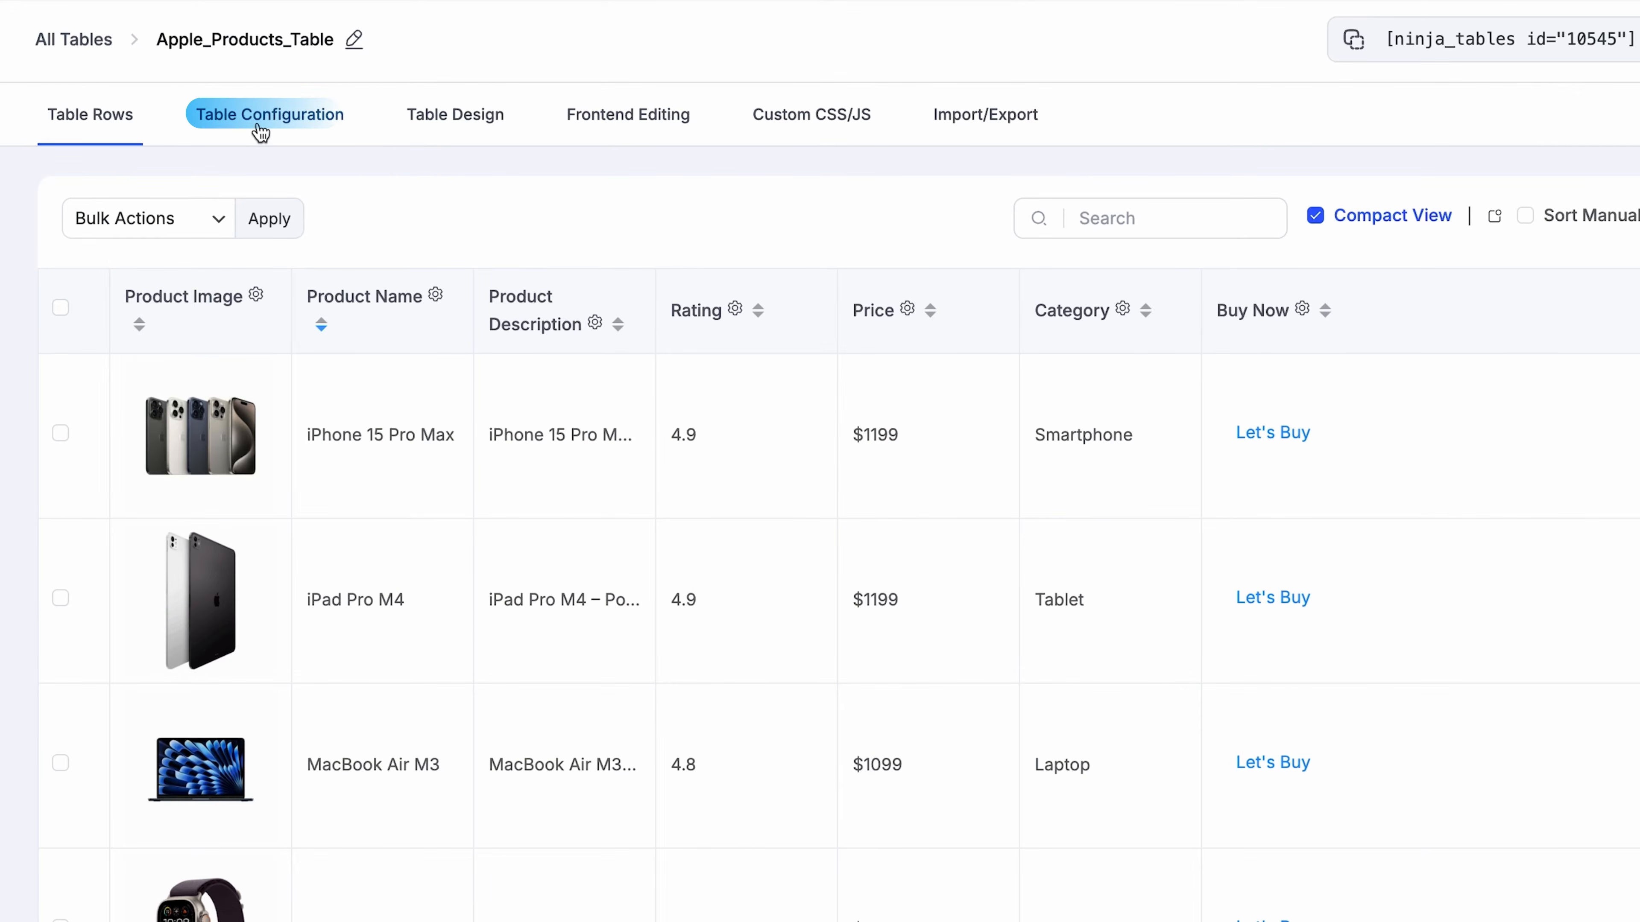
# Step: Save the Product Name column as a Single Line Text Field, and open and save the Apple Watch Ultra 2 row
pyautogui.click(435, 295)
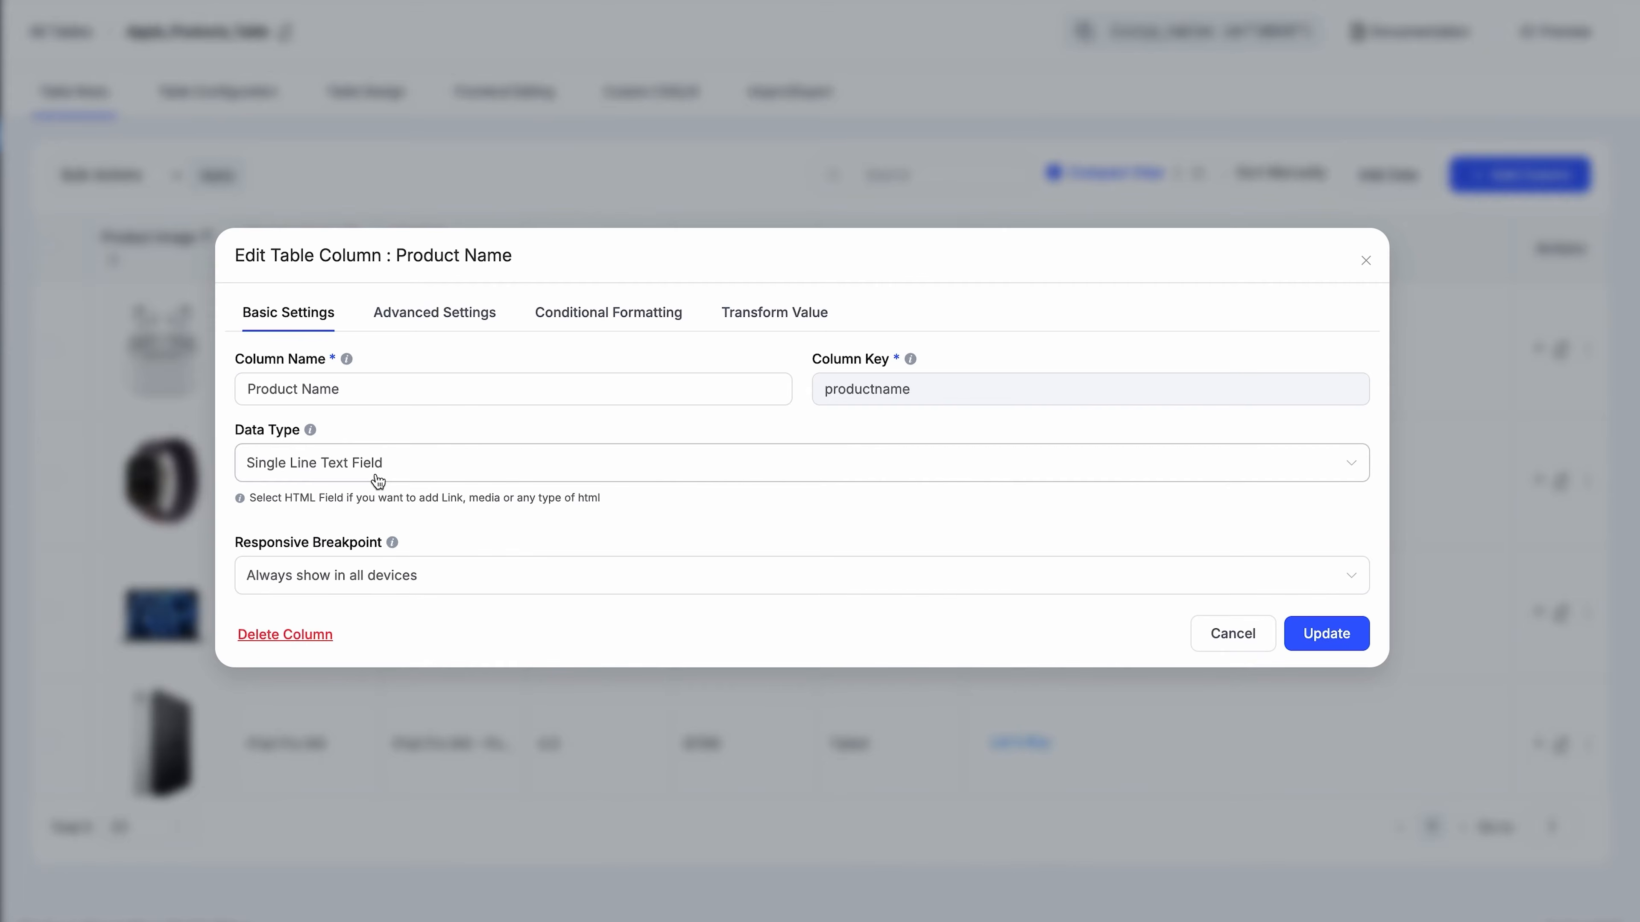
pyautogui.click(1313, 627)
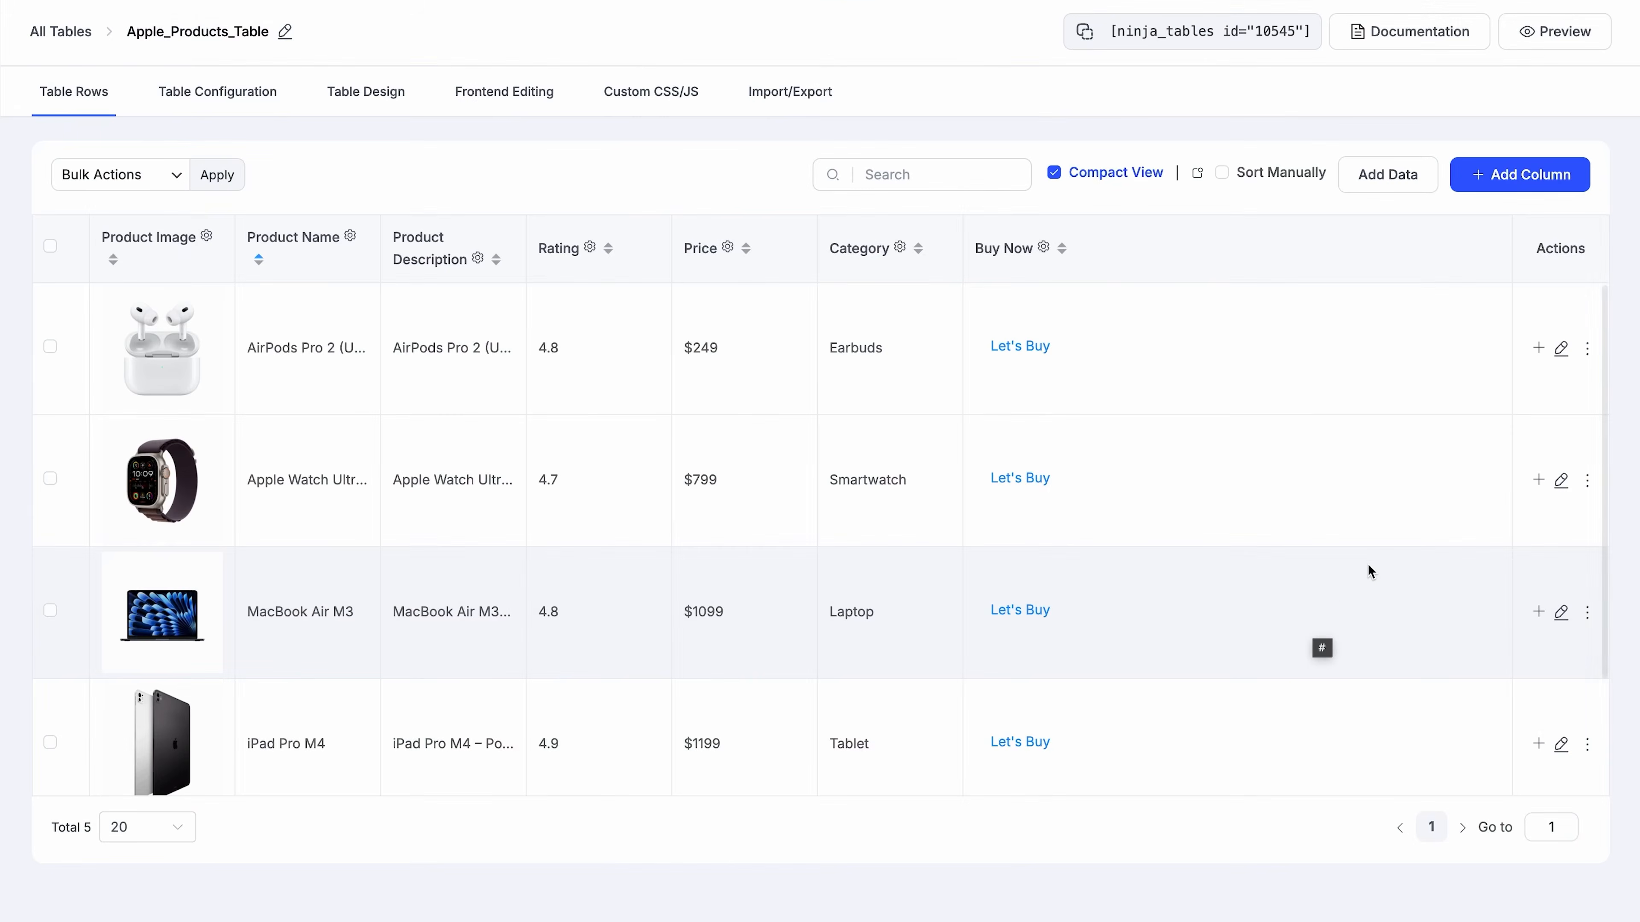
pyautogui.click(1561, 482)
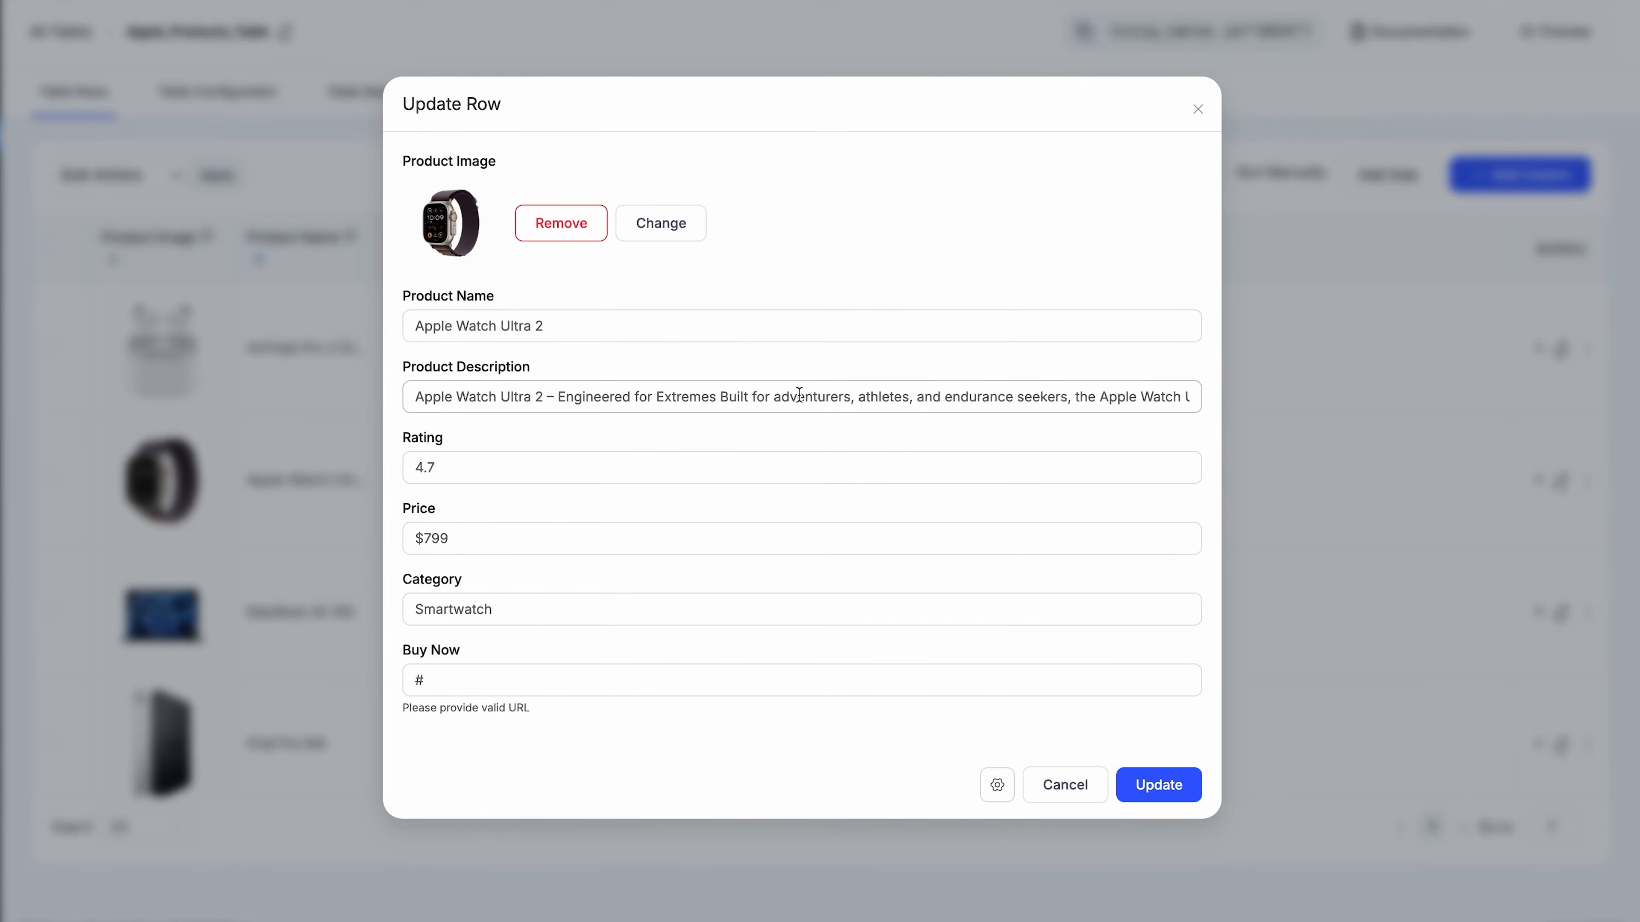
pyautogui.click(1135, 799)
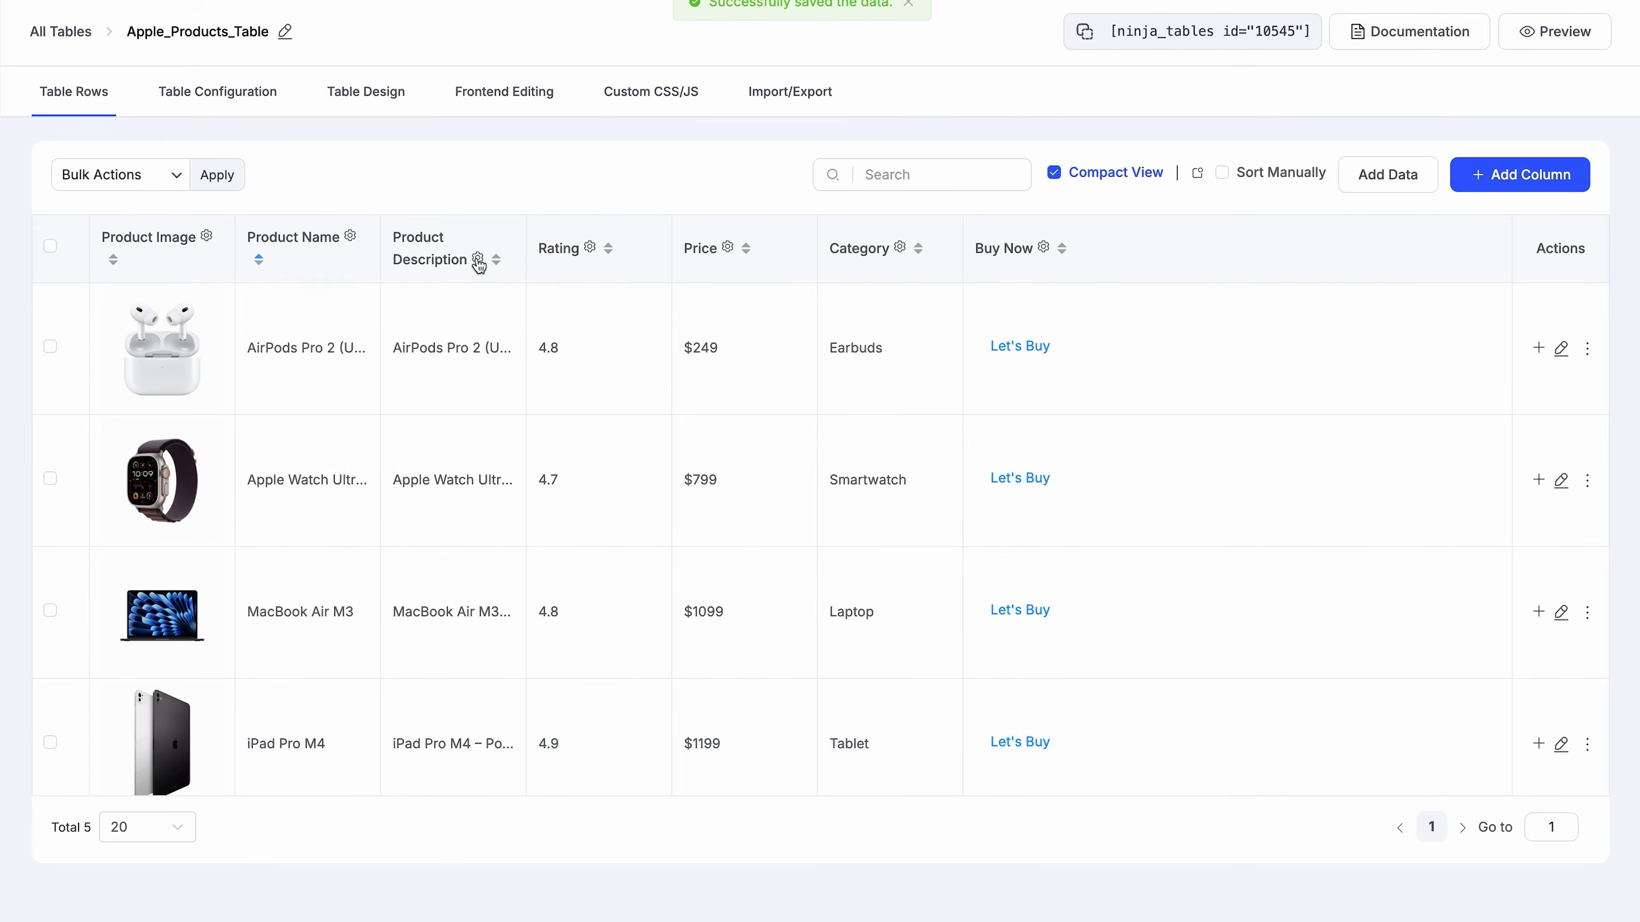
# Step: Set the Product Description column's data type to Text Area and save the column
pyautogui.click(477, 258)
pyautogui.click(450, 463)
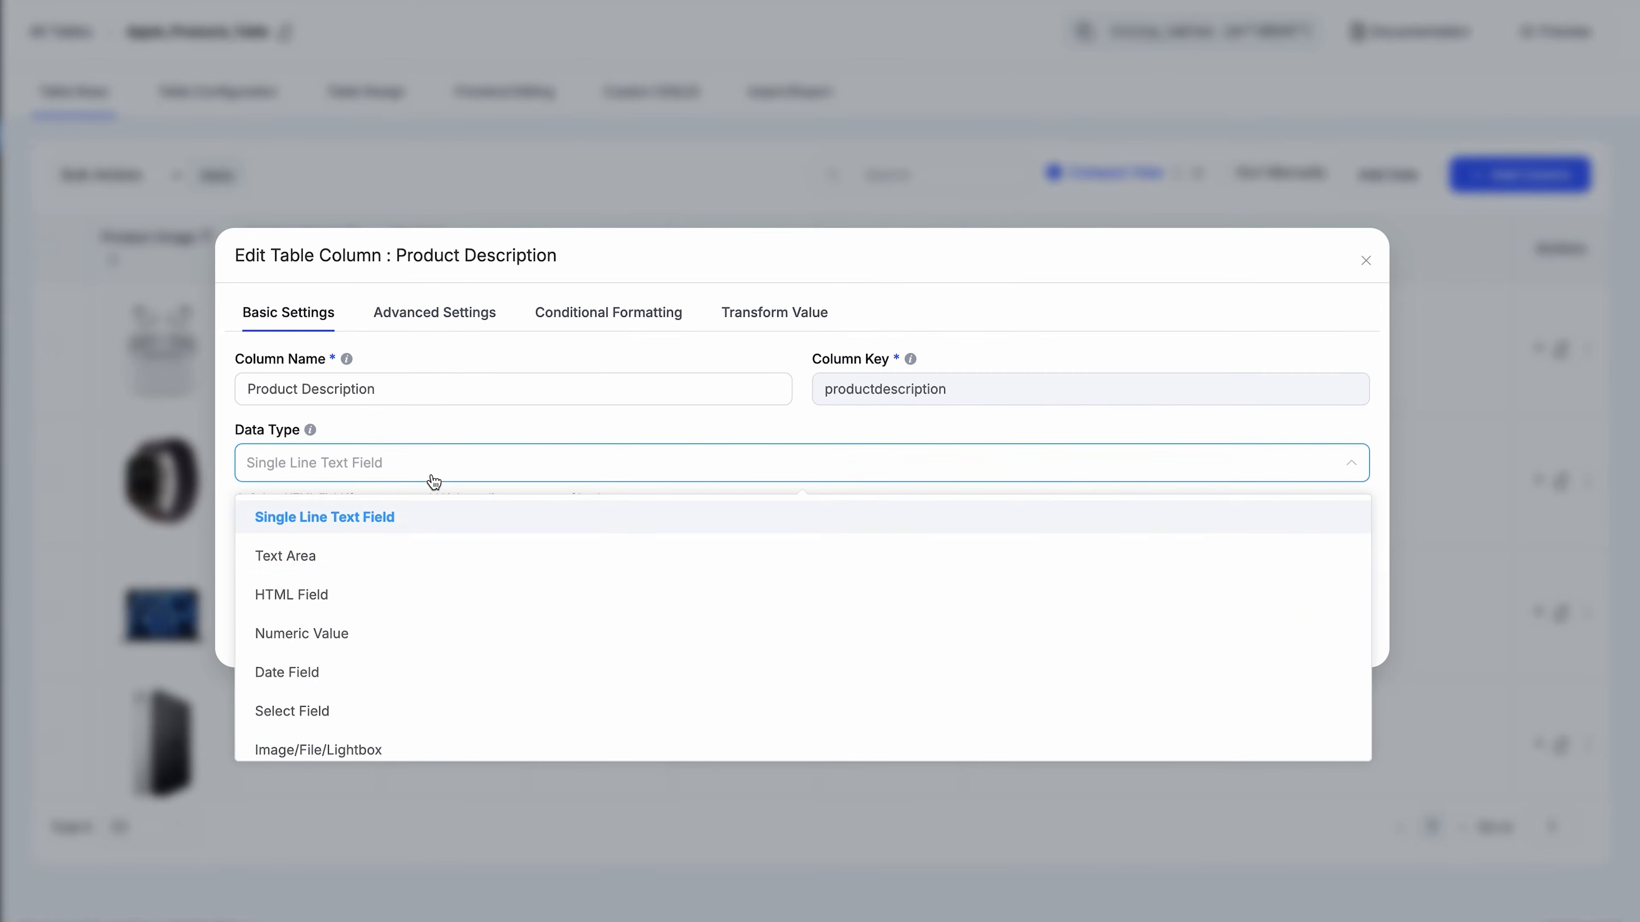
pyautogui.click(366, 559)
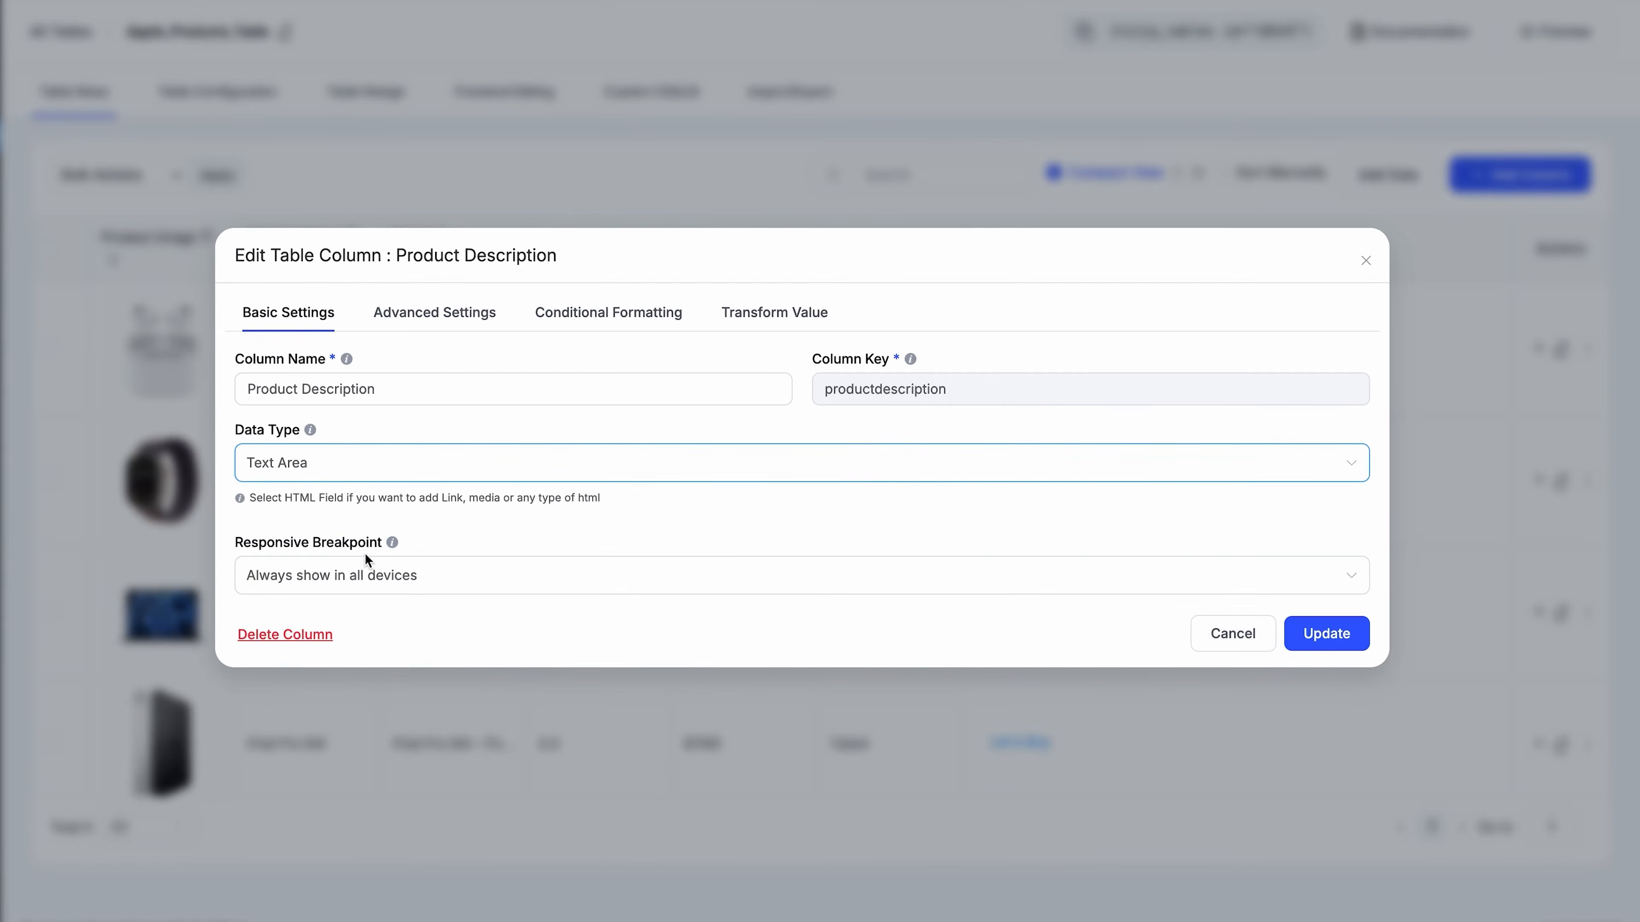
pyautogui.click(1302, 628)
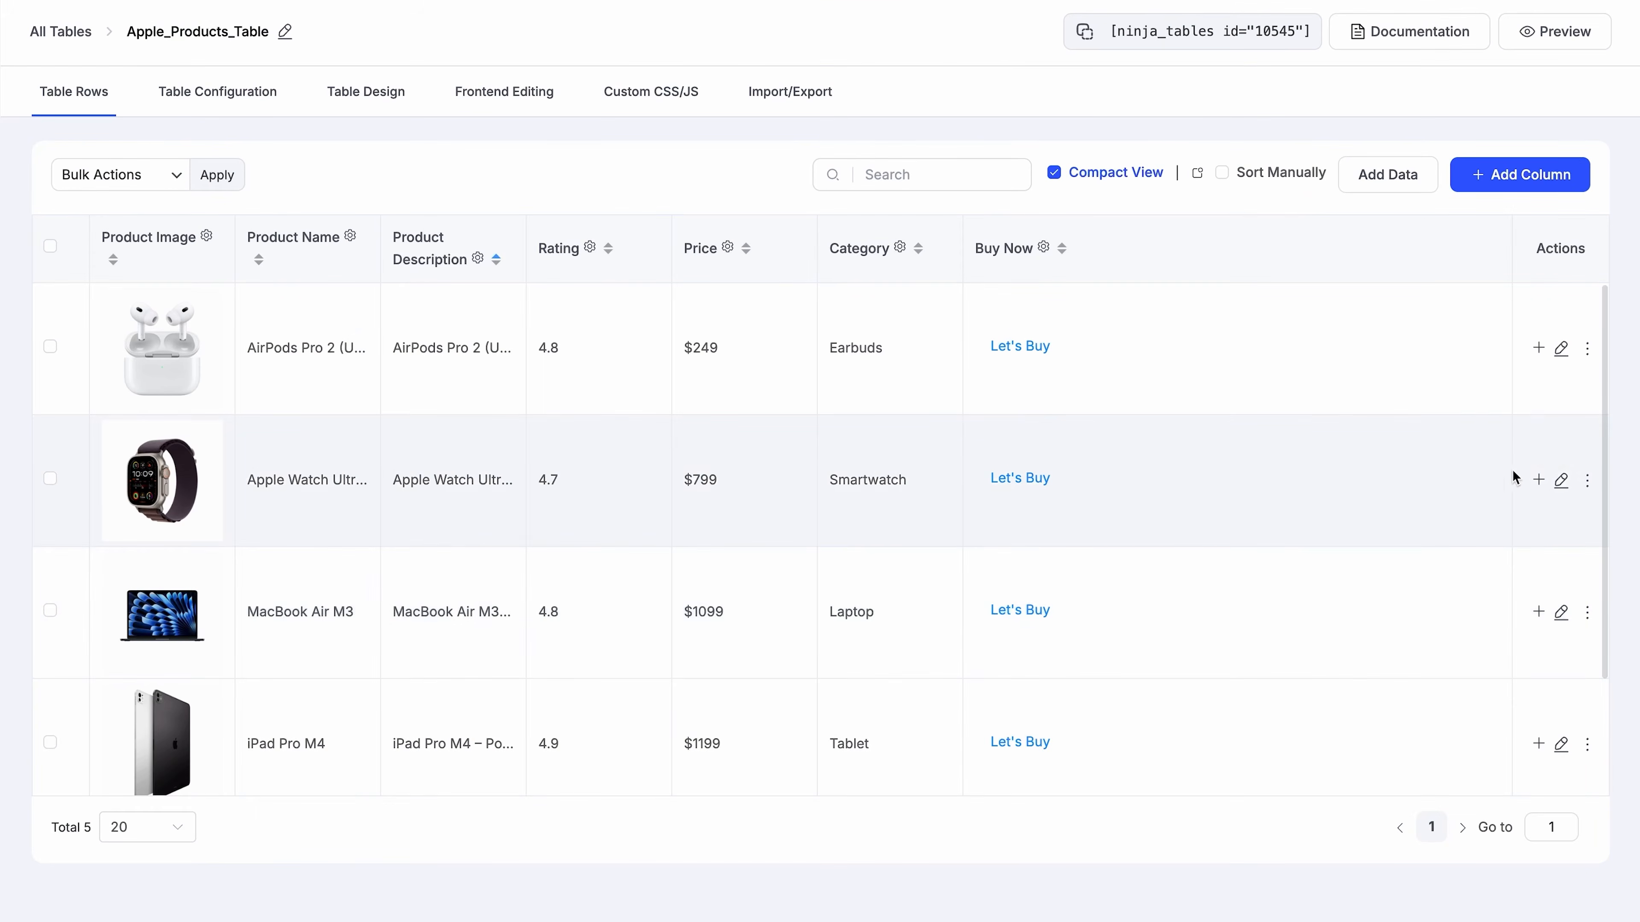
# Step: Open the Apple Watch Ultra 2 row for editing and try resizing its Product Description text area
pyautogui.click(1562, 480)
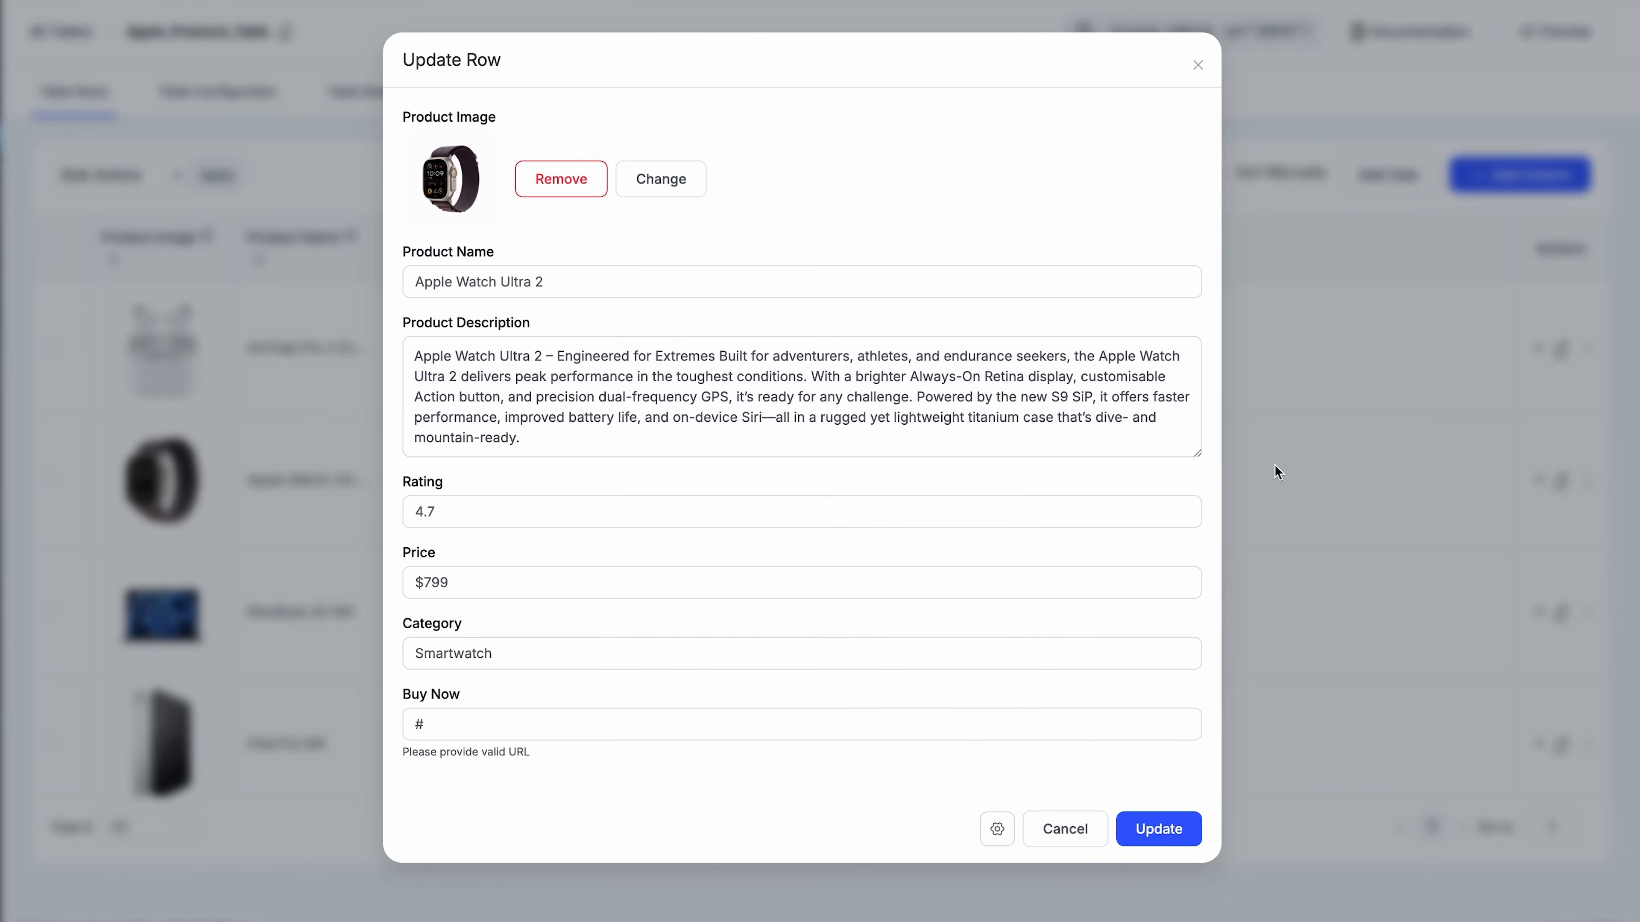
pyautogui.click(1184, 456)
pyautogui.moveTo(1194, 455)
pyautogui.mouseDown()
pyautogui.moveTo(1193, 541)
pyautogui.moveTo(1198, 462)
pyautogui.mouseUp()
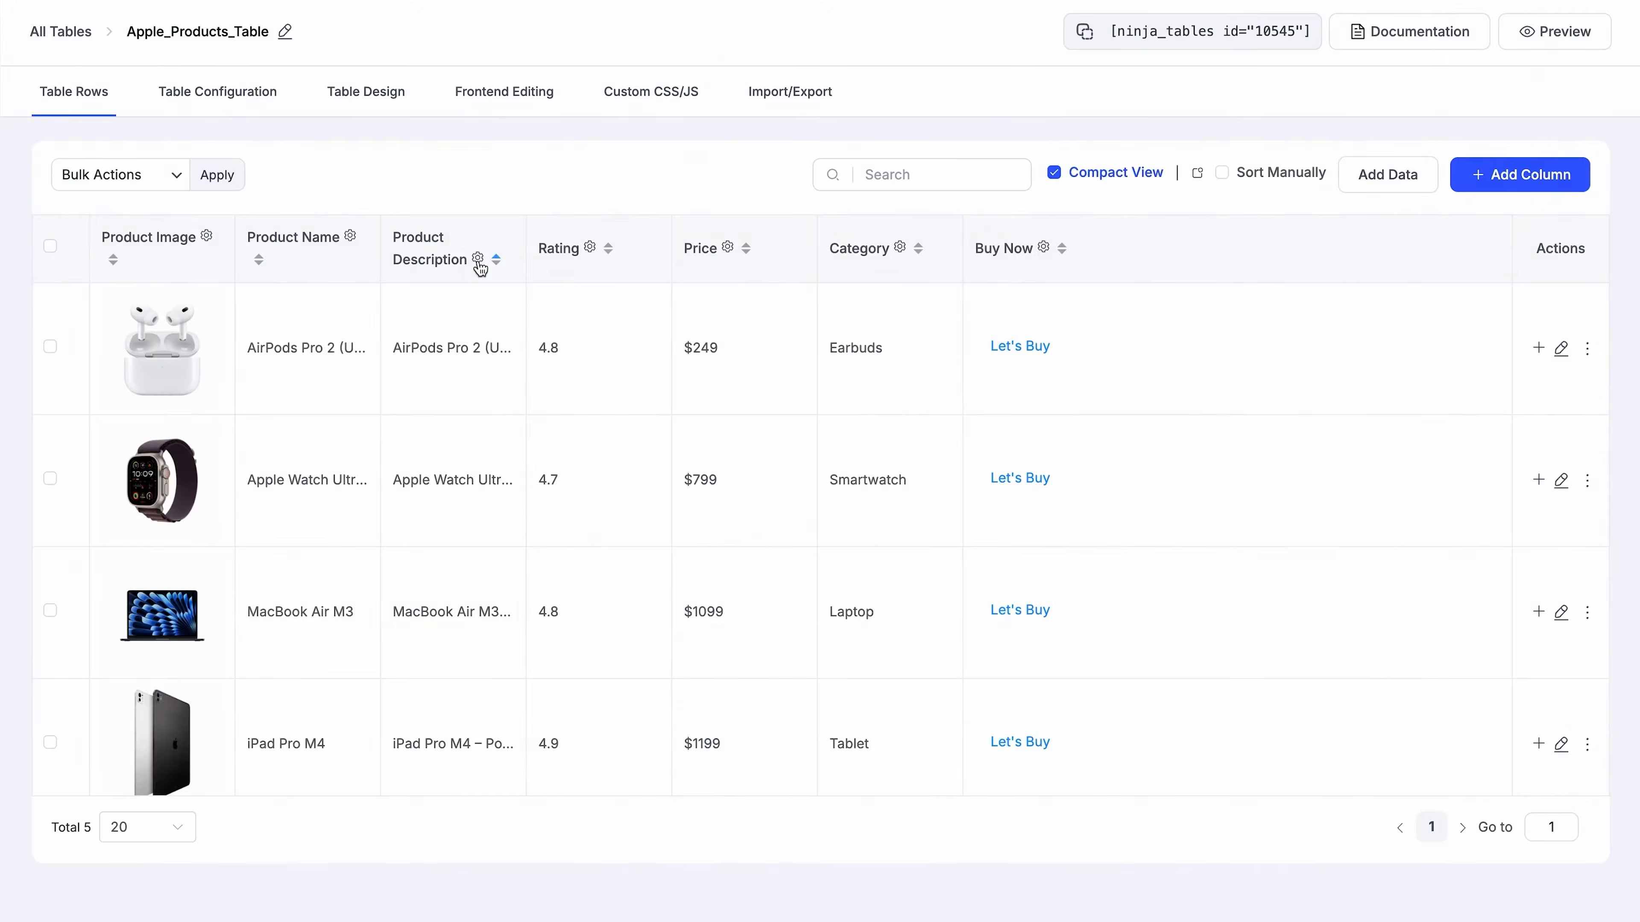
# Step: Set the Product Description column's data type to HTML Field and save the column
pyautogui.click(476, 262)
pyautogui.click(444, 470)
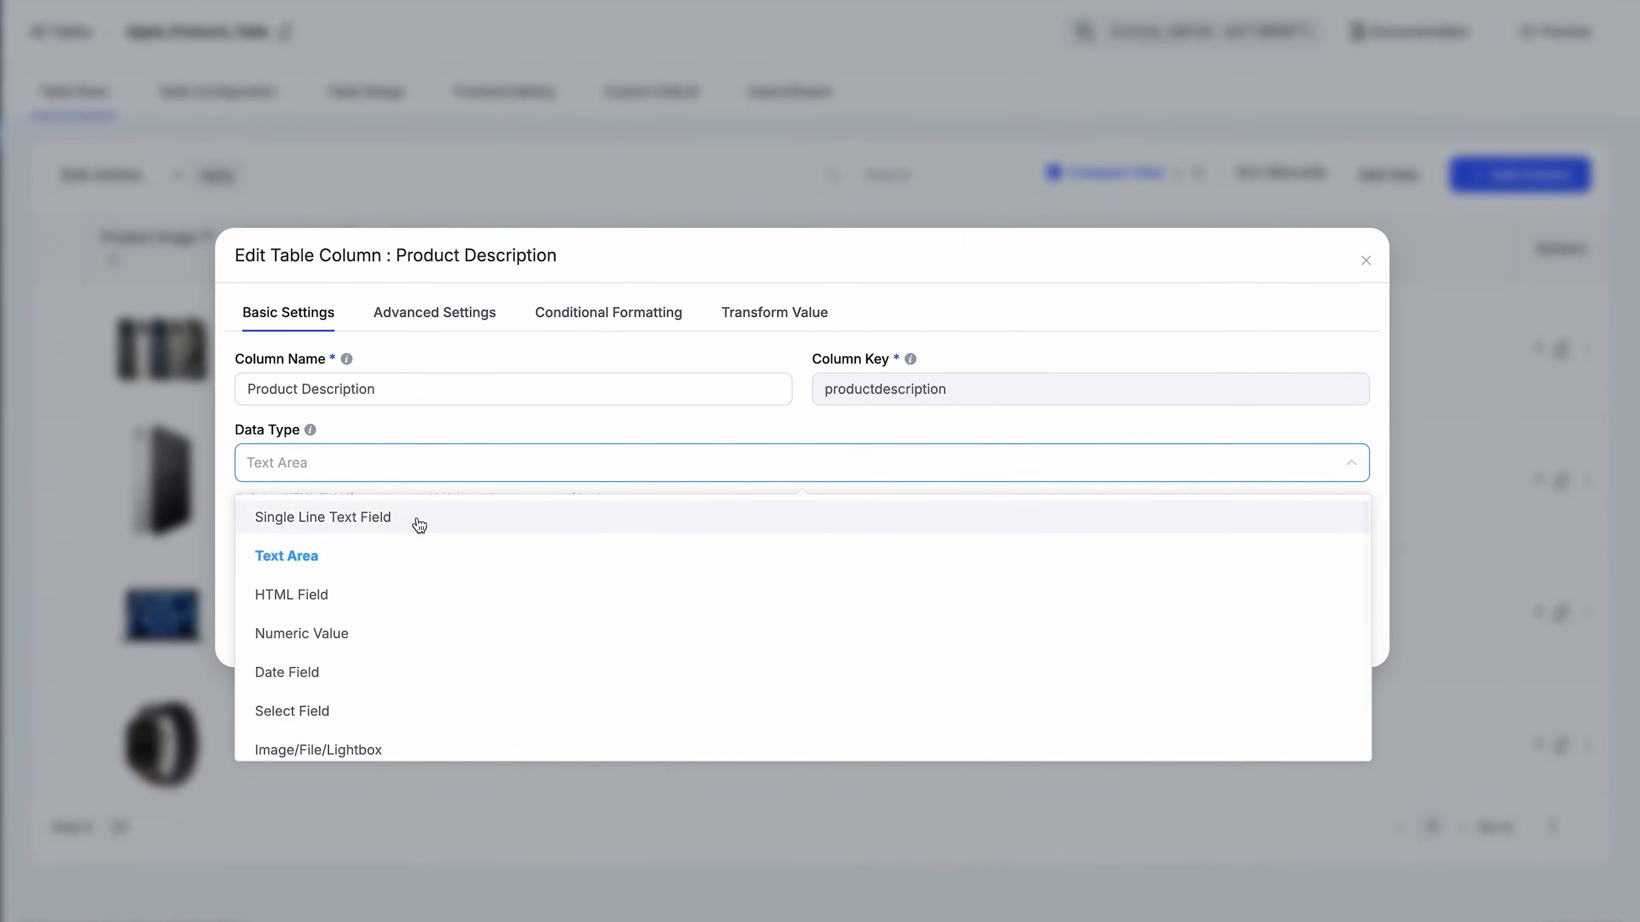
pyautogui.click(385, 590)
pyautogui.click(1349, 632)
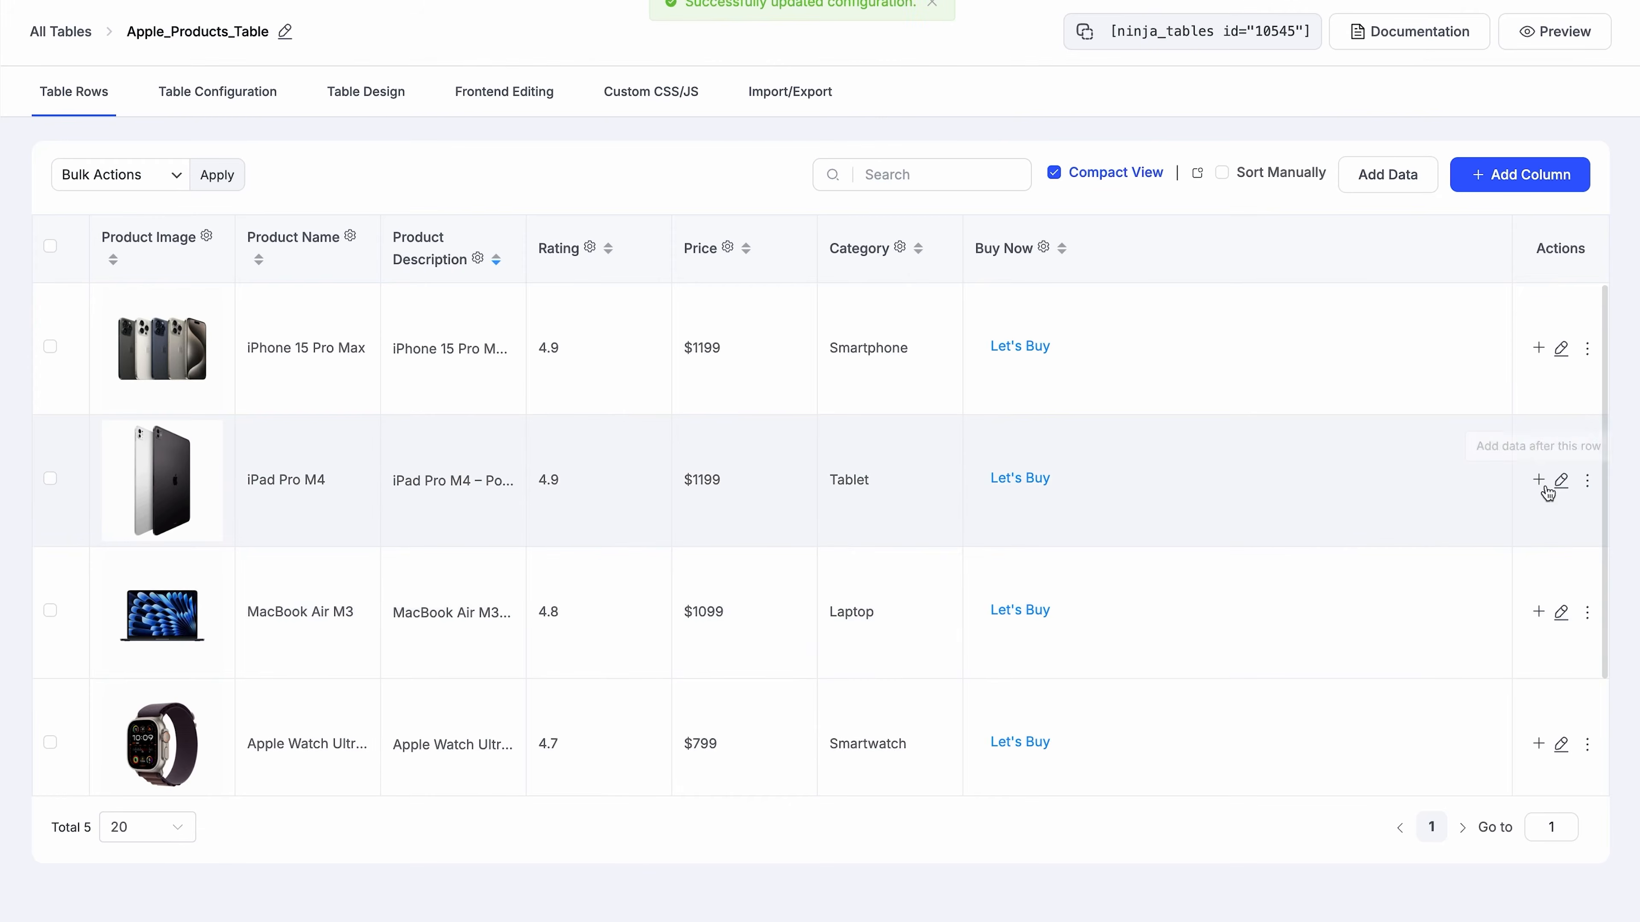
pyautogui.click(1562, 483)
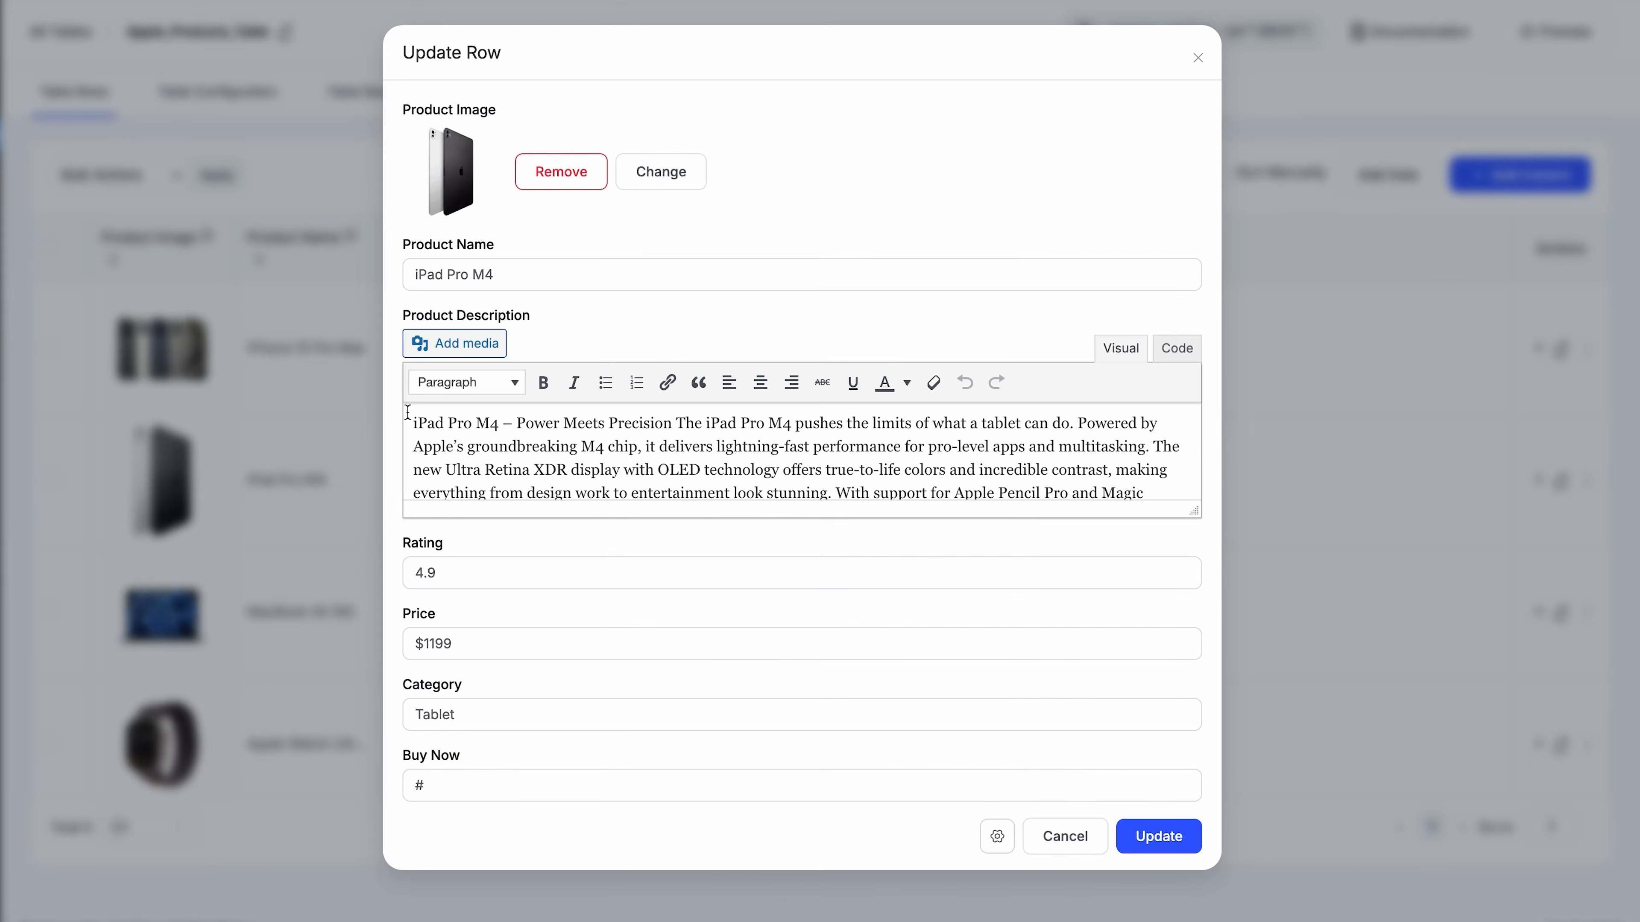
pyautogui.moveTo(414, 423); pyautogui.dragTo(494, 427)
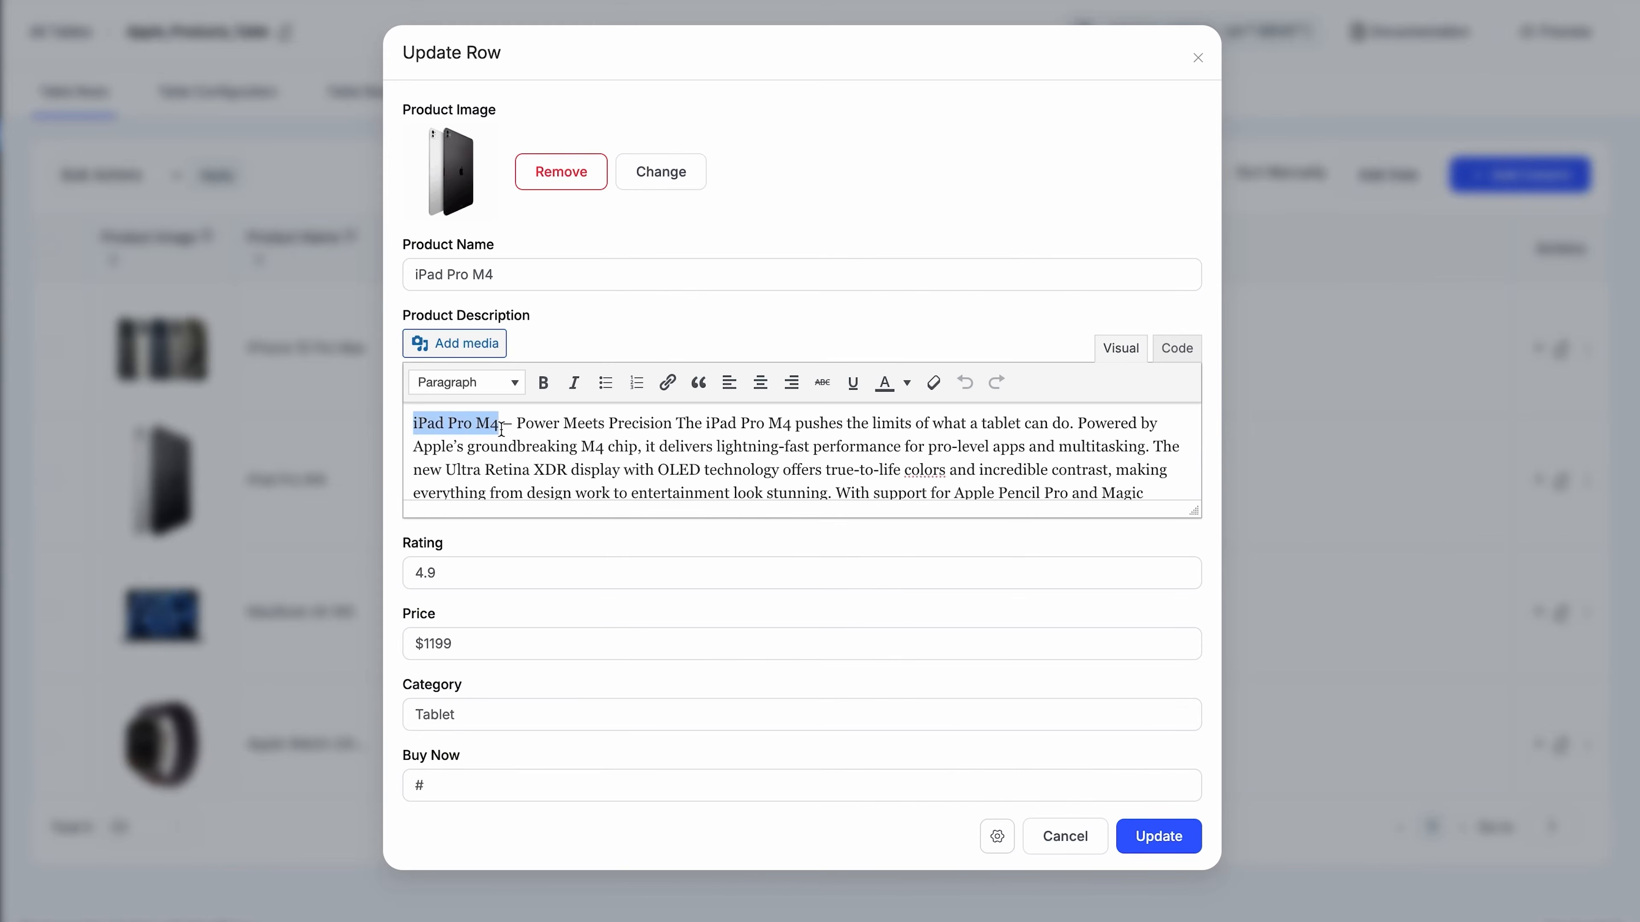
pyautogui.click(665, 386)
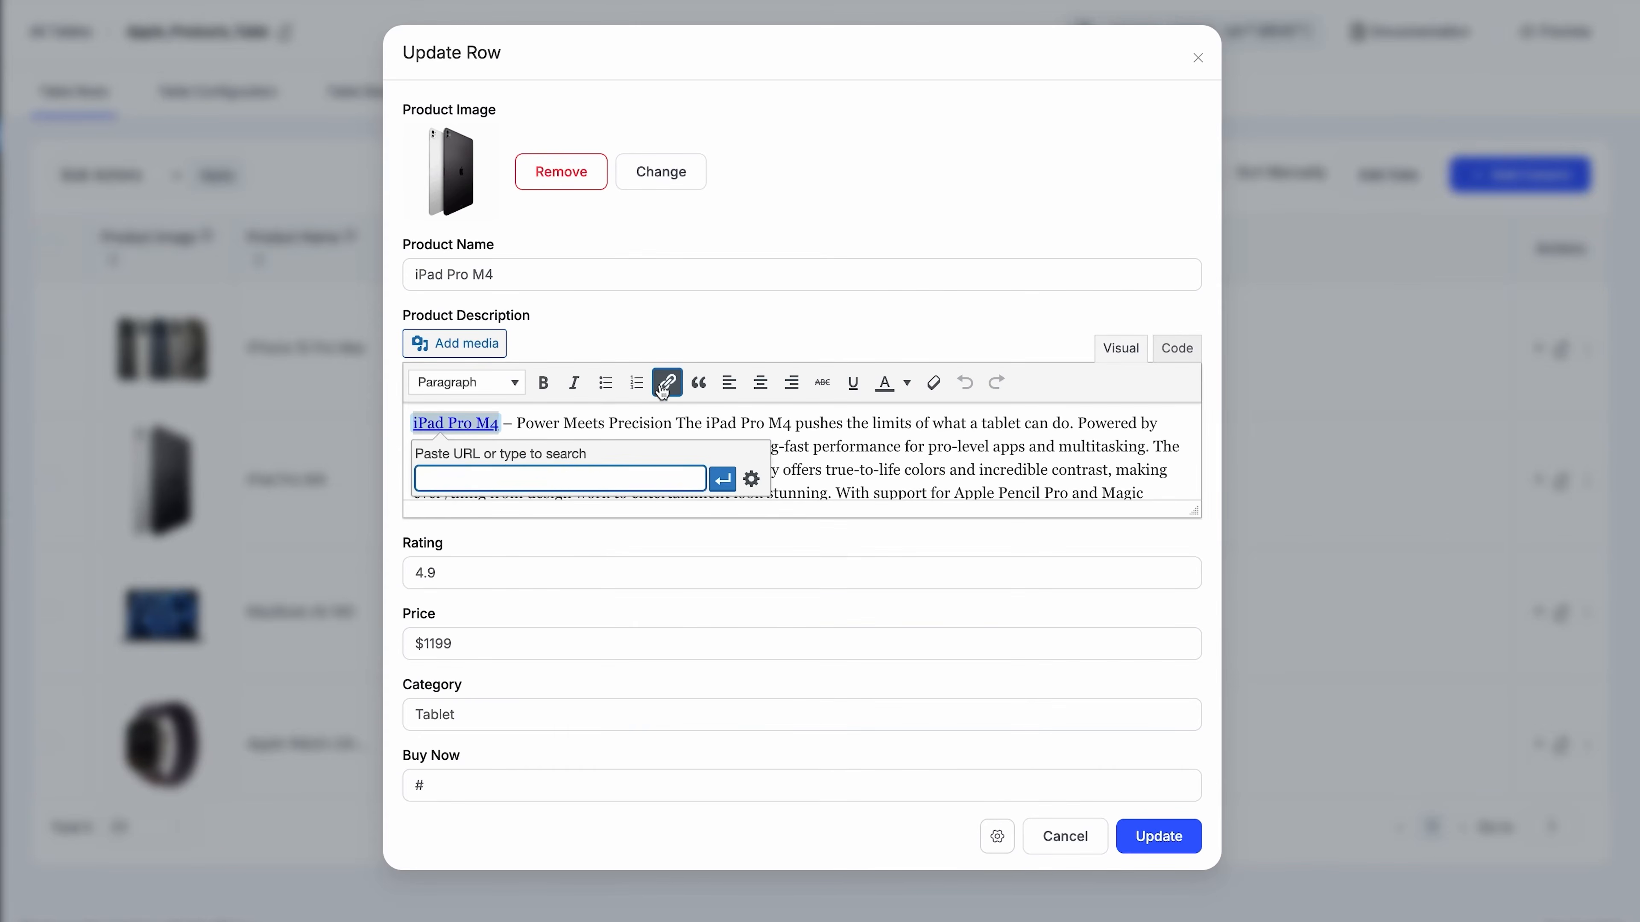
pyautogui.write('https://www.youtube.com/watch?v=zXJbdtxh0XE')
pyautogui.click(722, 478)
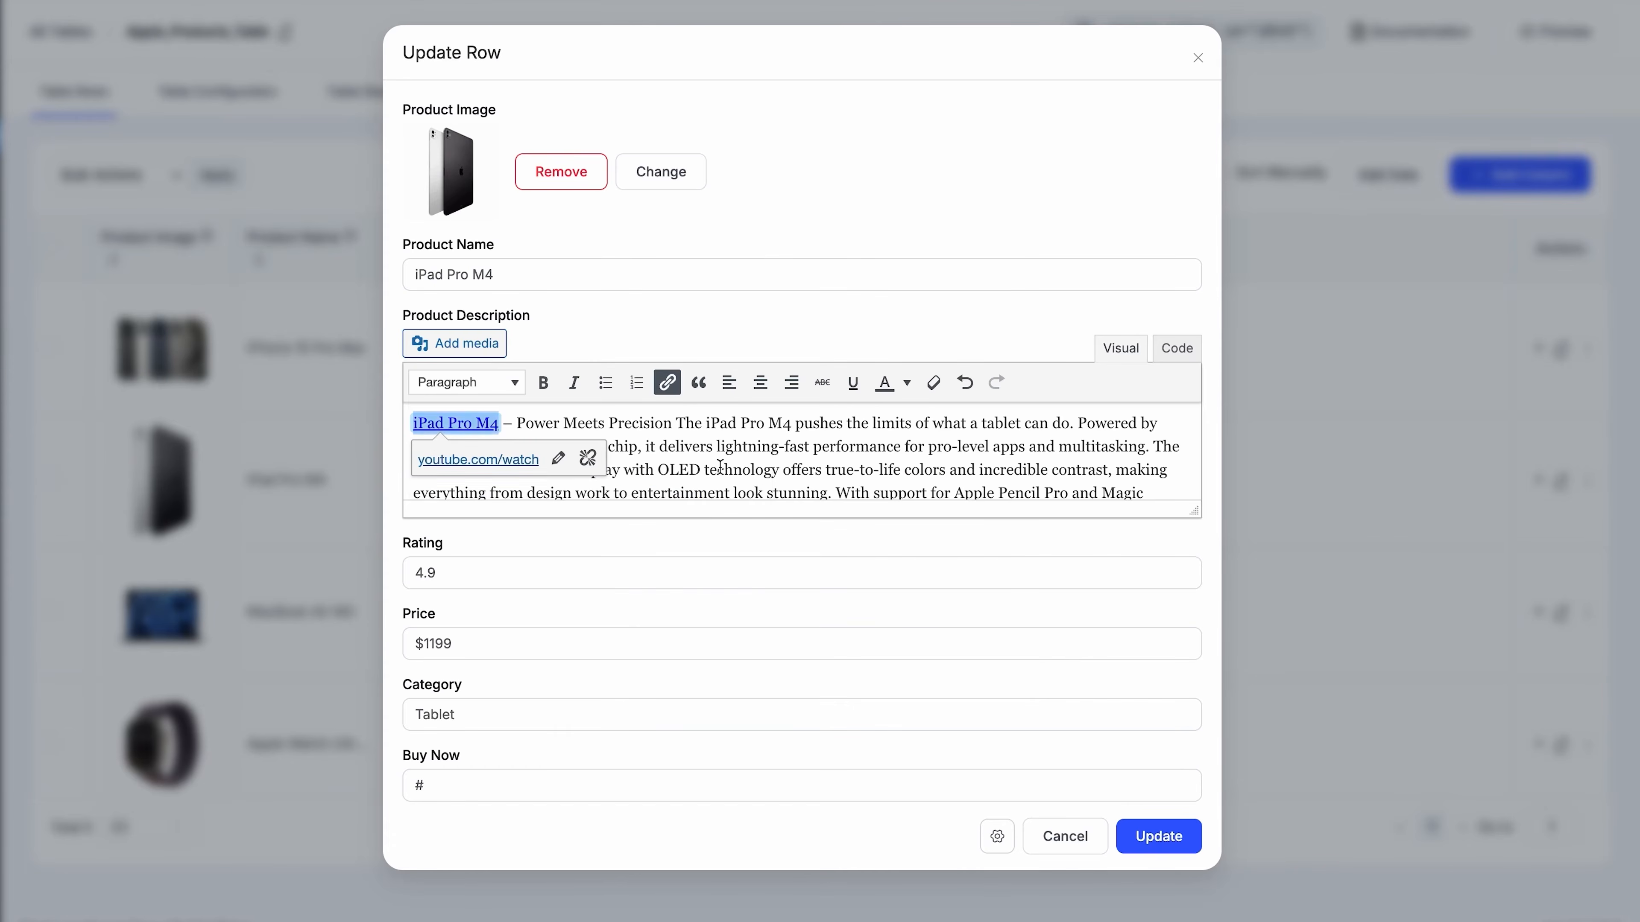
pyautogui.click(1154, 837)
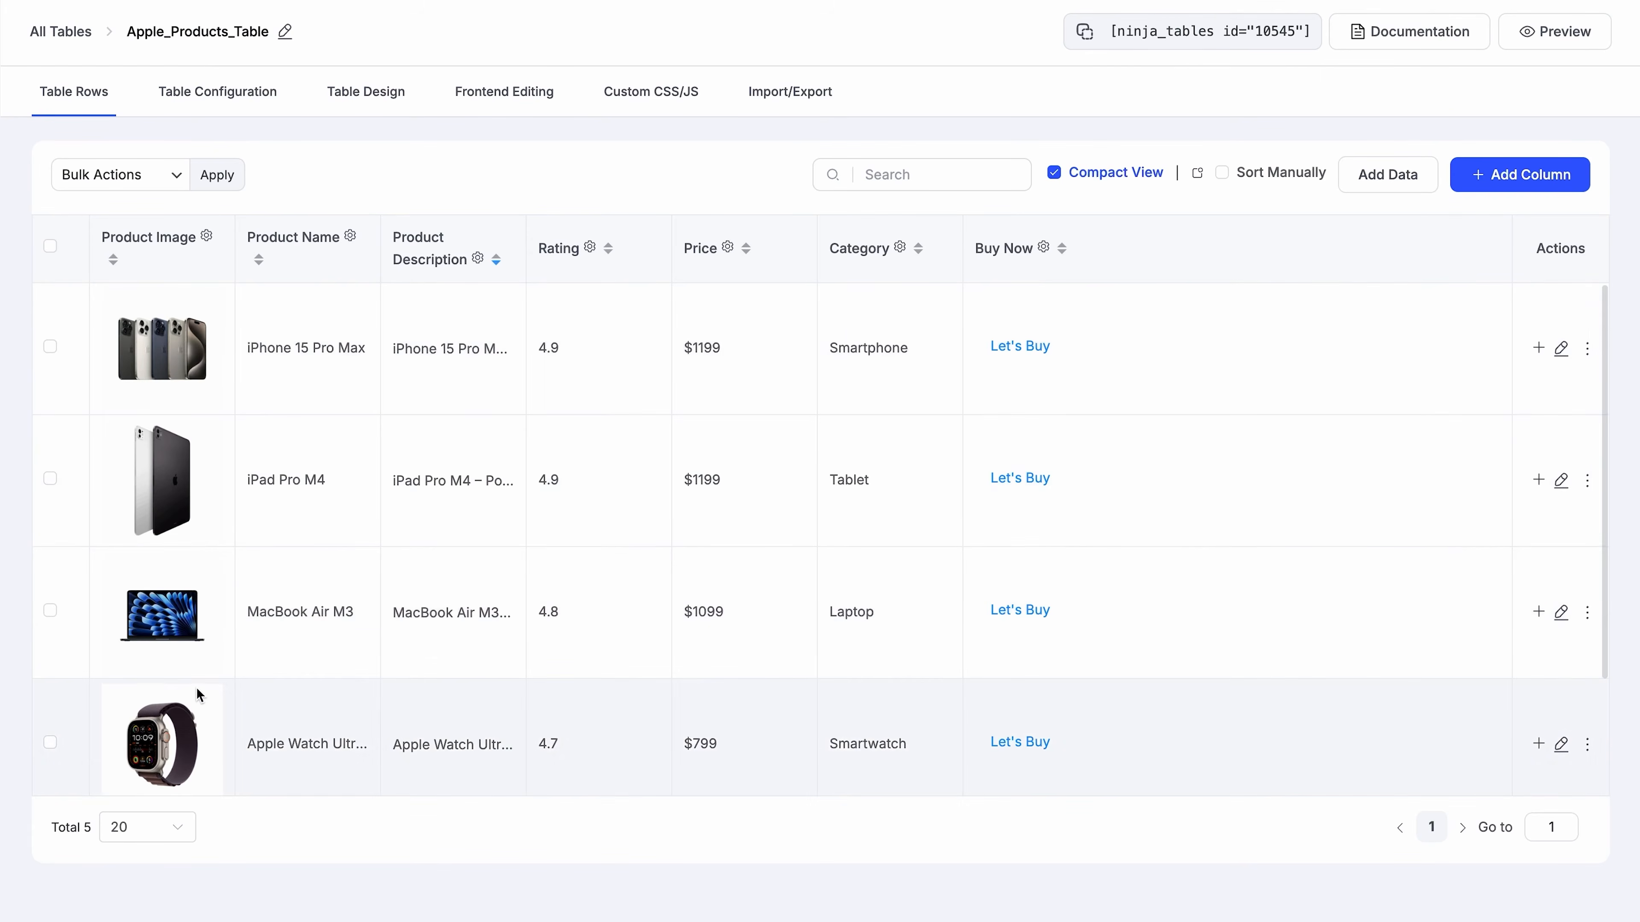
# Step: Keep the Product Image column as Image/File/Lightbox, make its images open as Image Lightbox, and save the column
pyautogui.scroll(-2, 196, 695)
pyautogui.scroll(2, 197, 694)
pyautogui.click(207, 238)
pyautogui.click(373, 425)
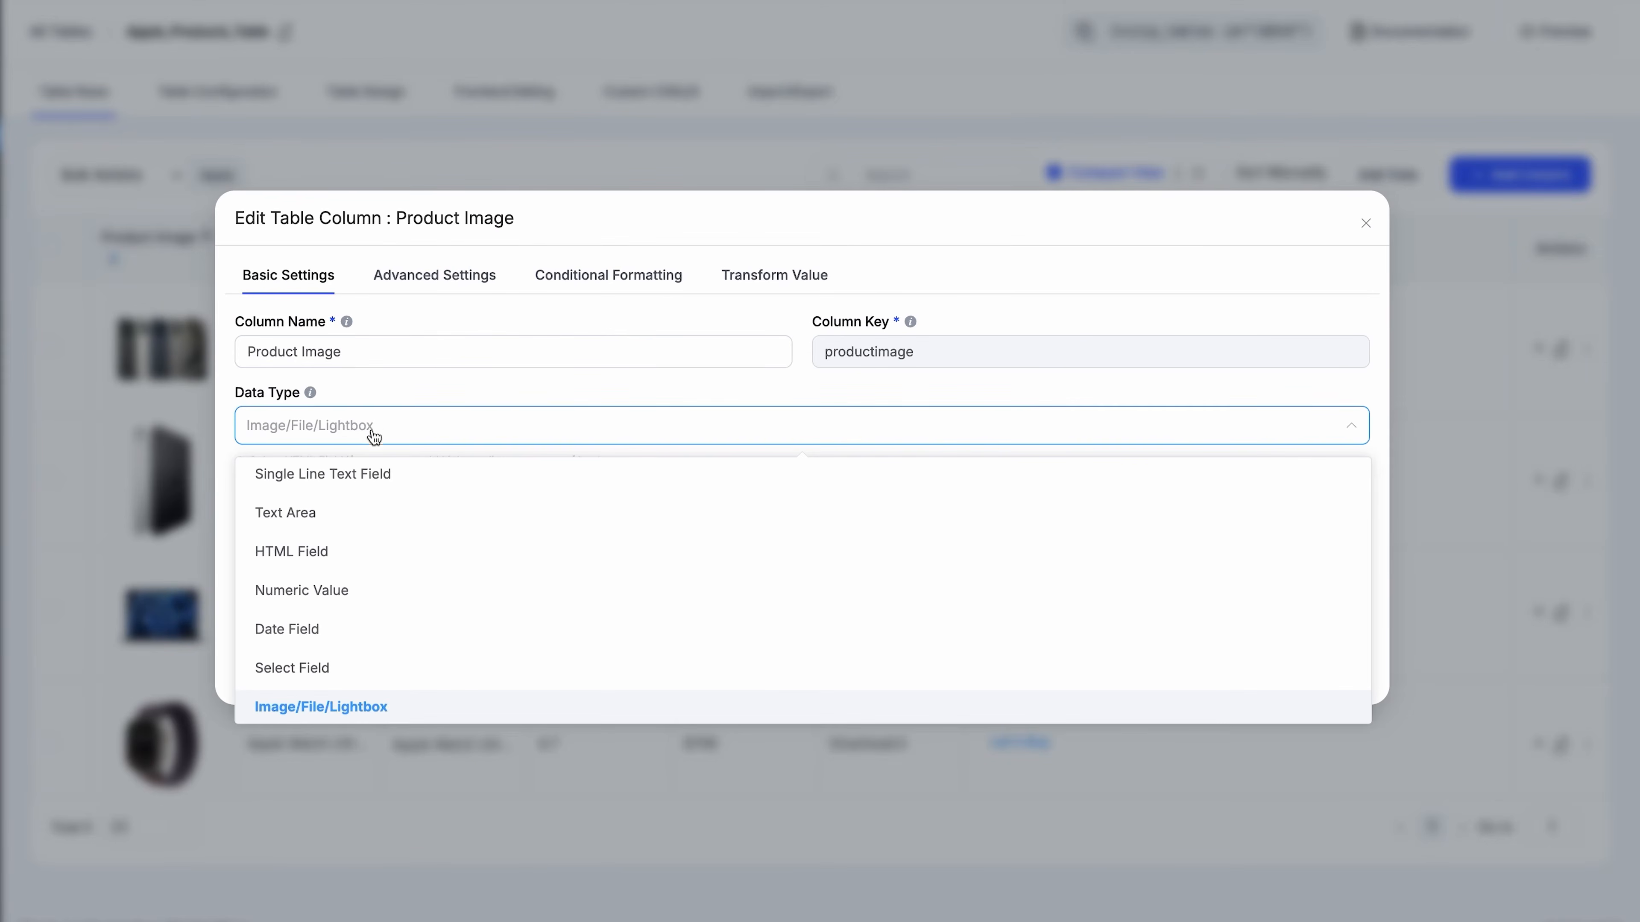
pyautogui.click(357, 433)
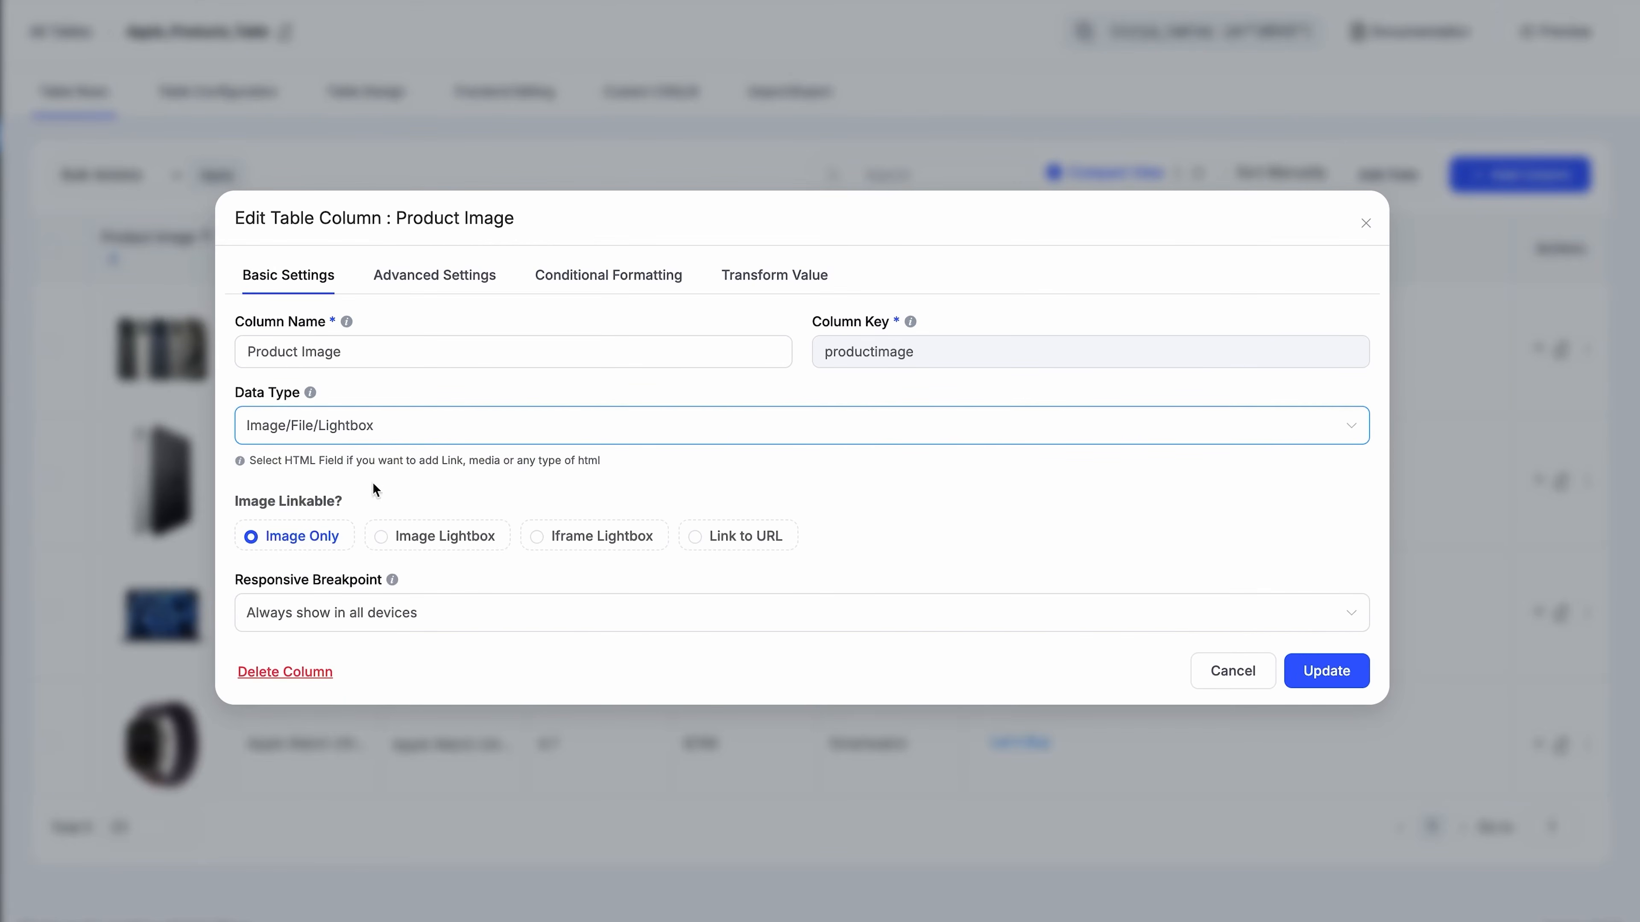
pyautogui.click(395, 543)
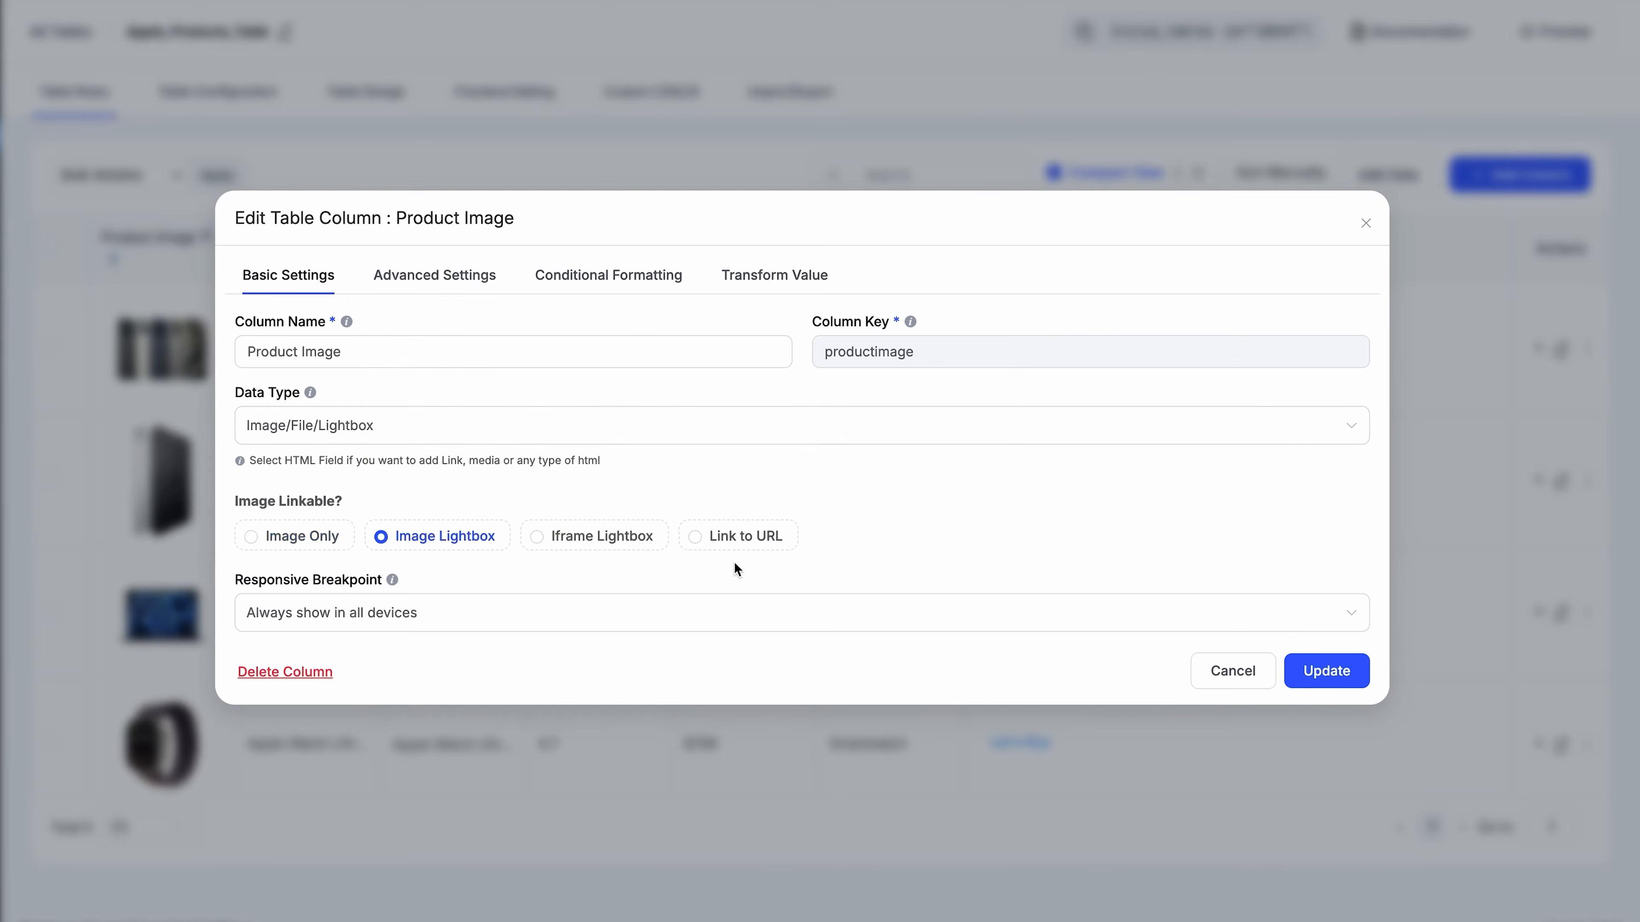
pyautogui.click(1326, 670)
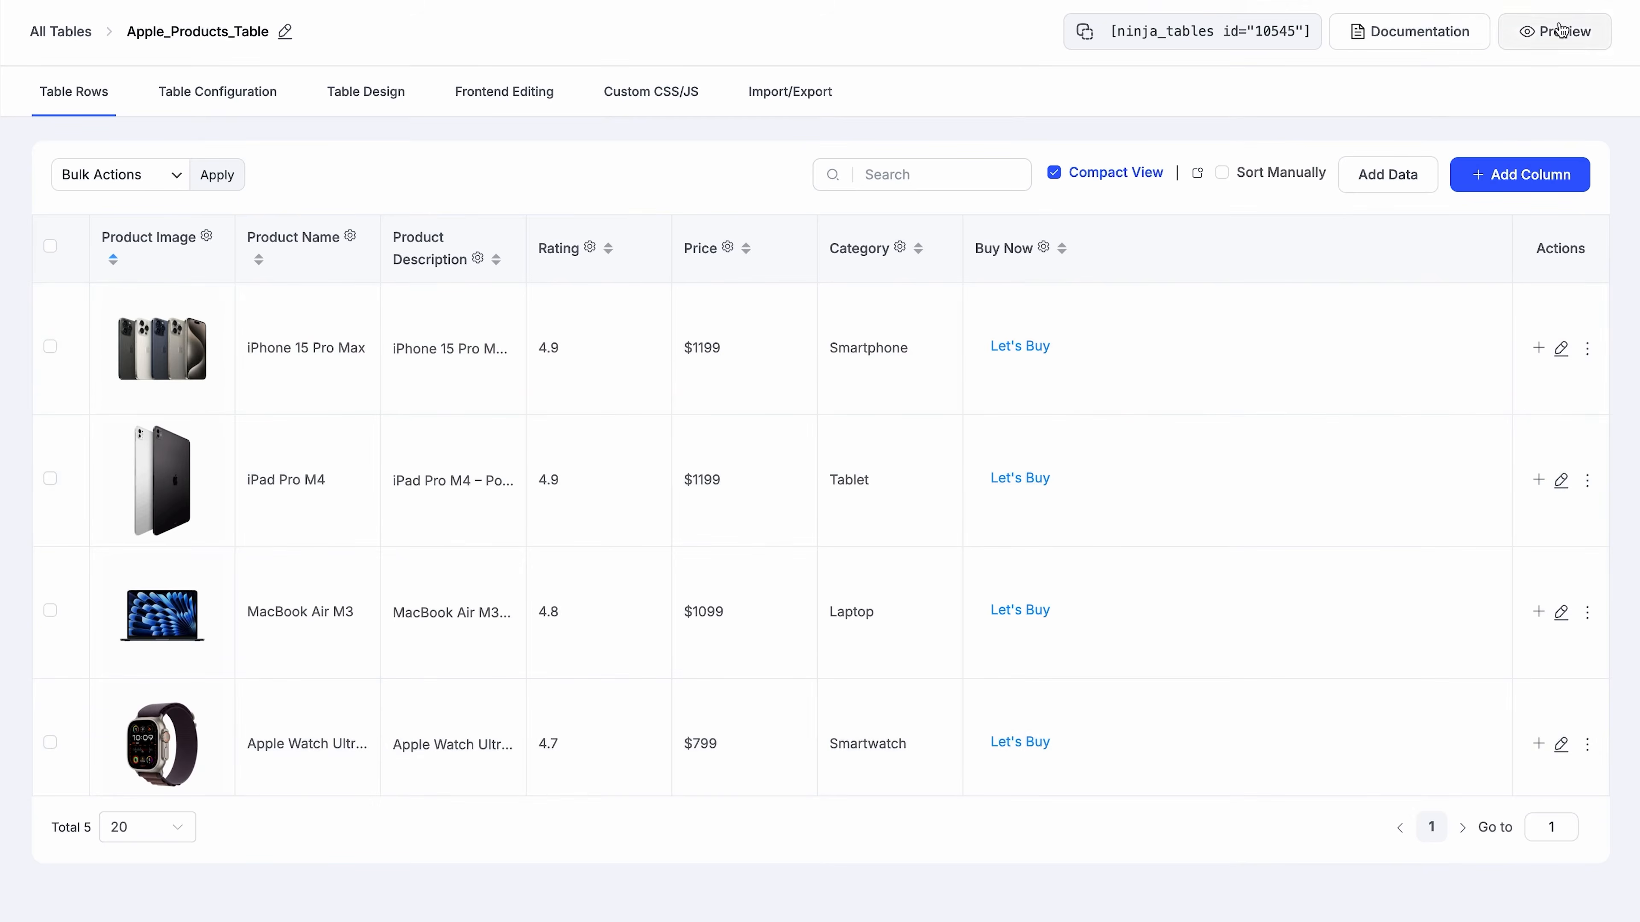
# Step: Preview the table and open the iPhone 15 Pro Max image to check the lightbox
pyautogui.click(1562, 31)
pyautogui.click(267, 300)
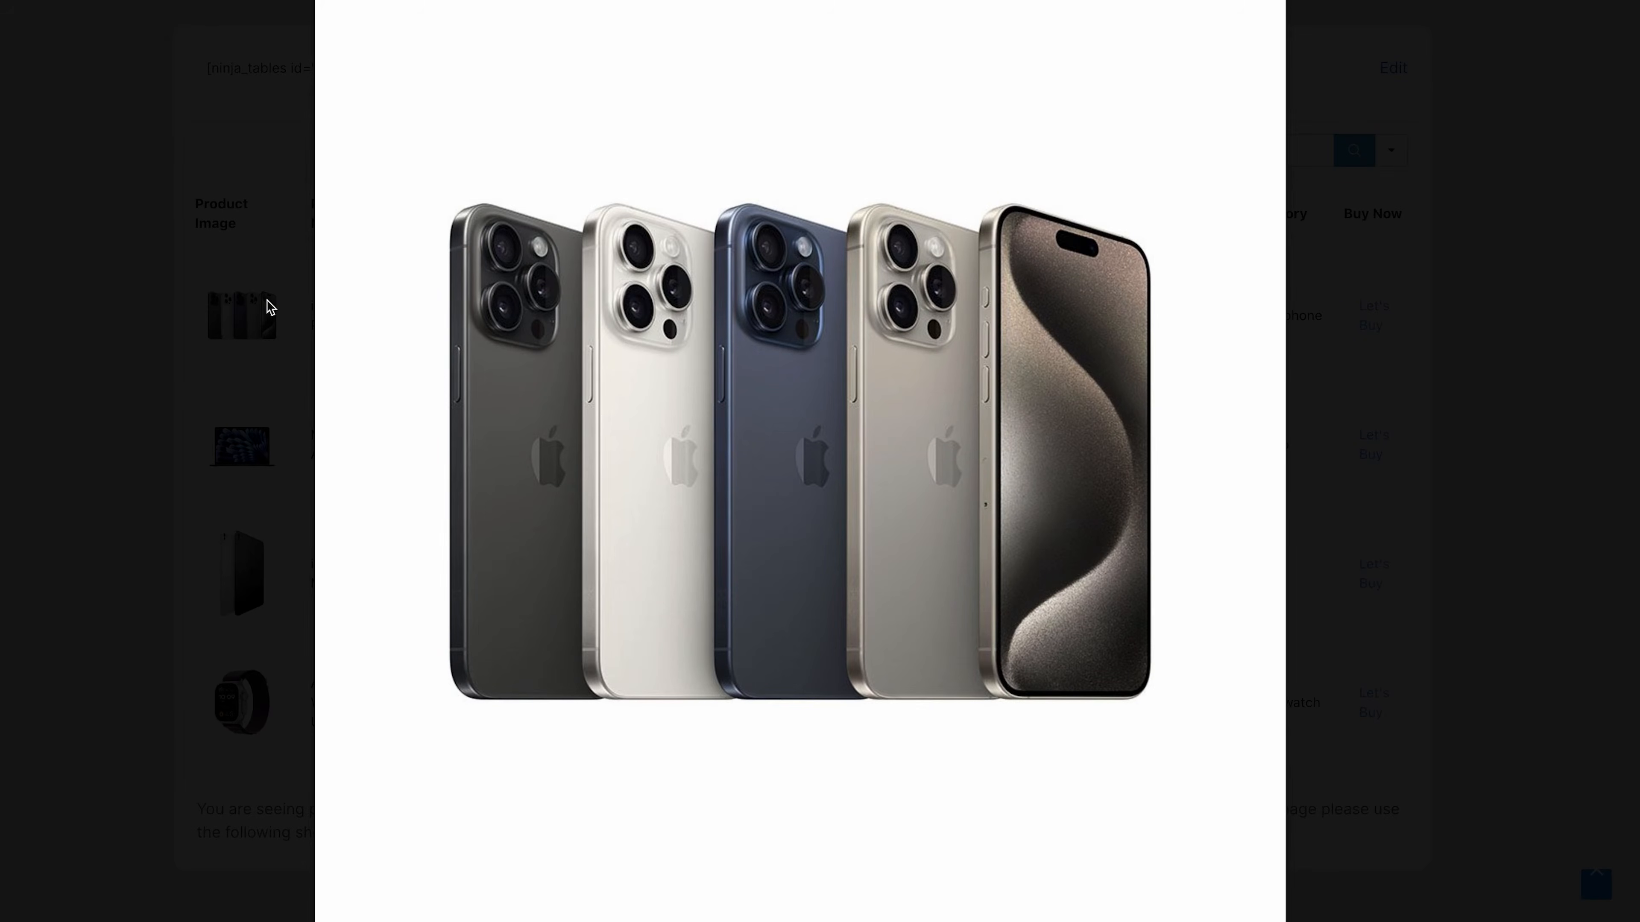
pyautogui.click(266, 299)
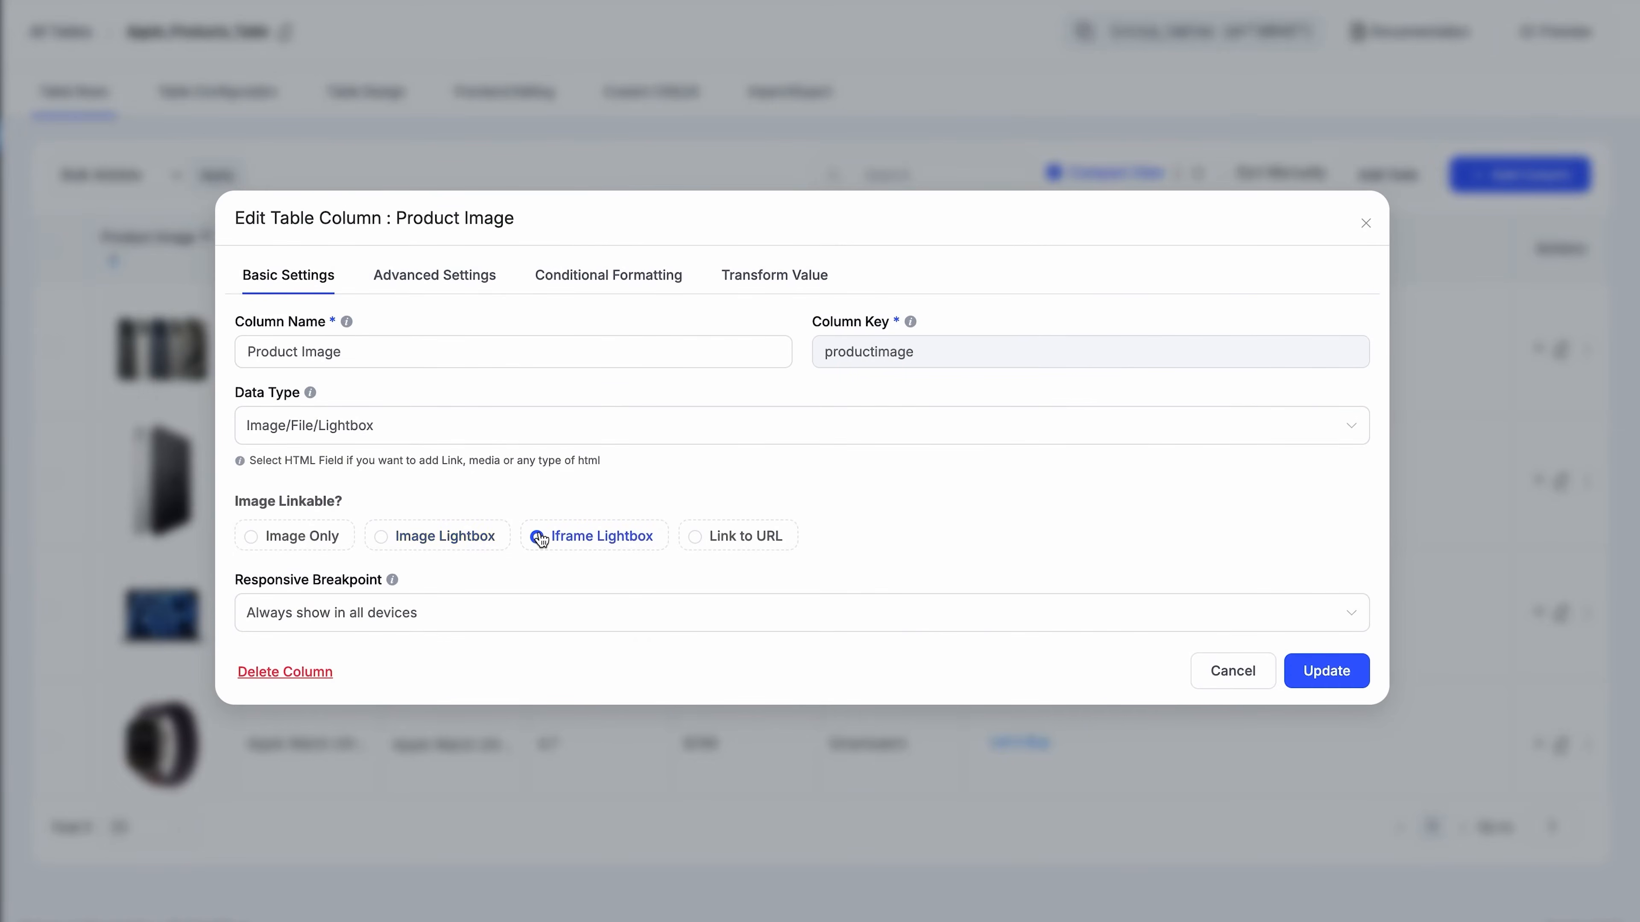
# Step: Save the Product Image column with Iframe Lightbox, then paste the copied video link into the iPad Pro M4 row's image and save the row
pyautogui.click(1321, 670)
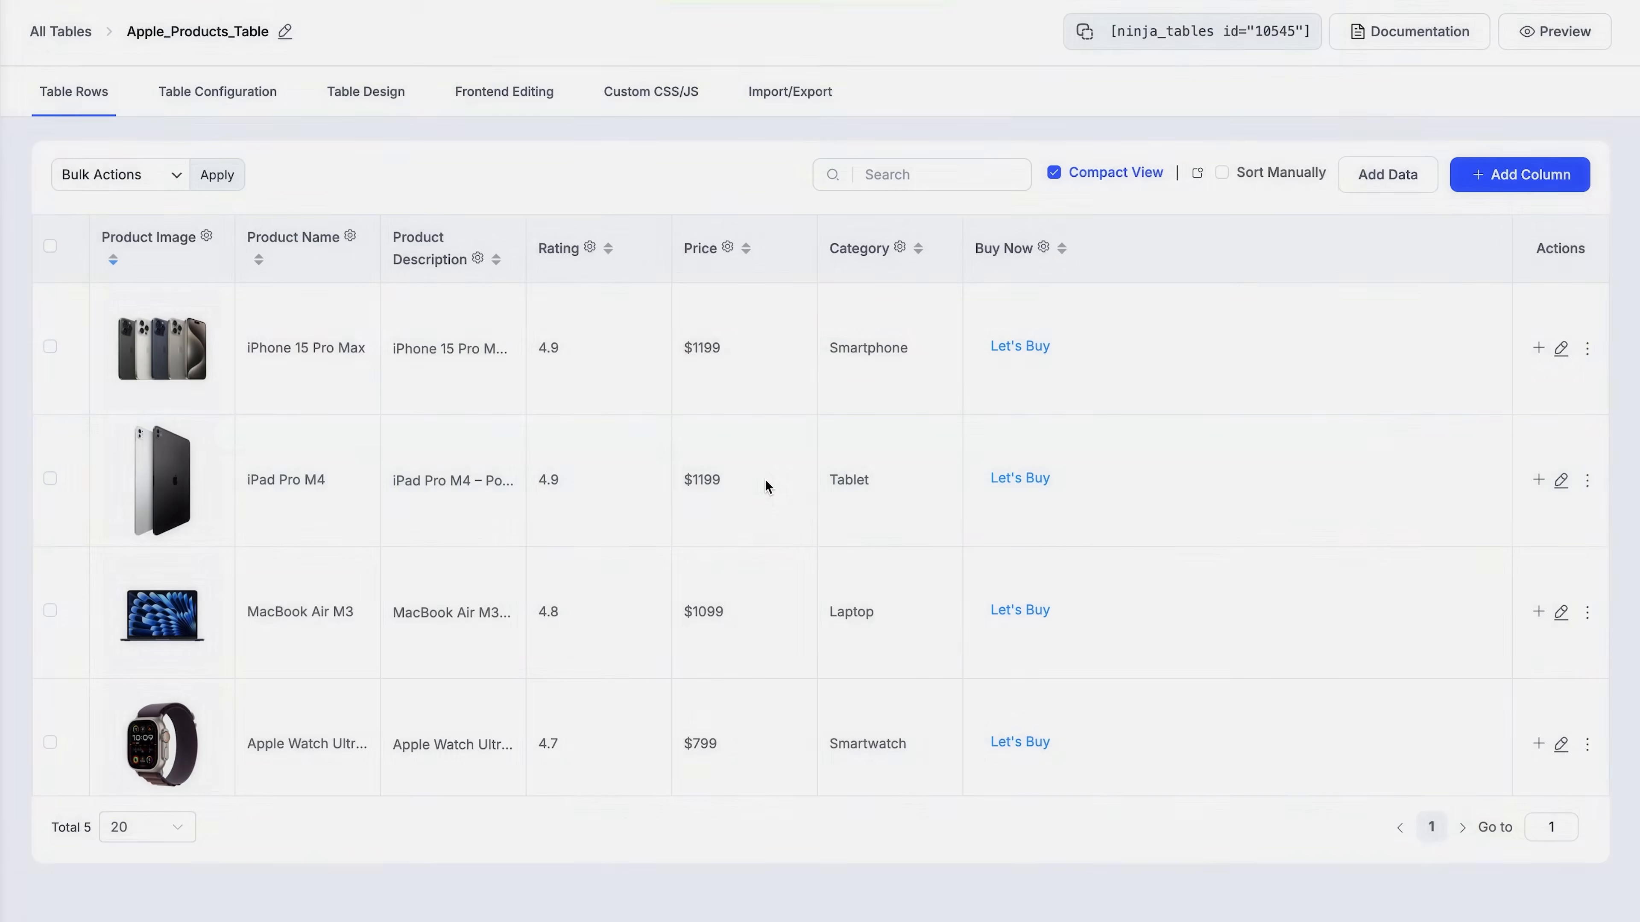
pyautogui.click(1561, 481)
pyautogui.click(766, 162)
pyautogui.hotkey('ctrl', 'v')
pyautogui.click(1169, 830)
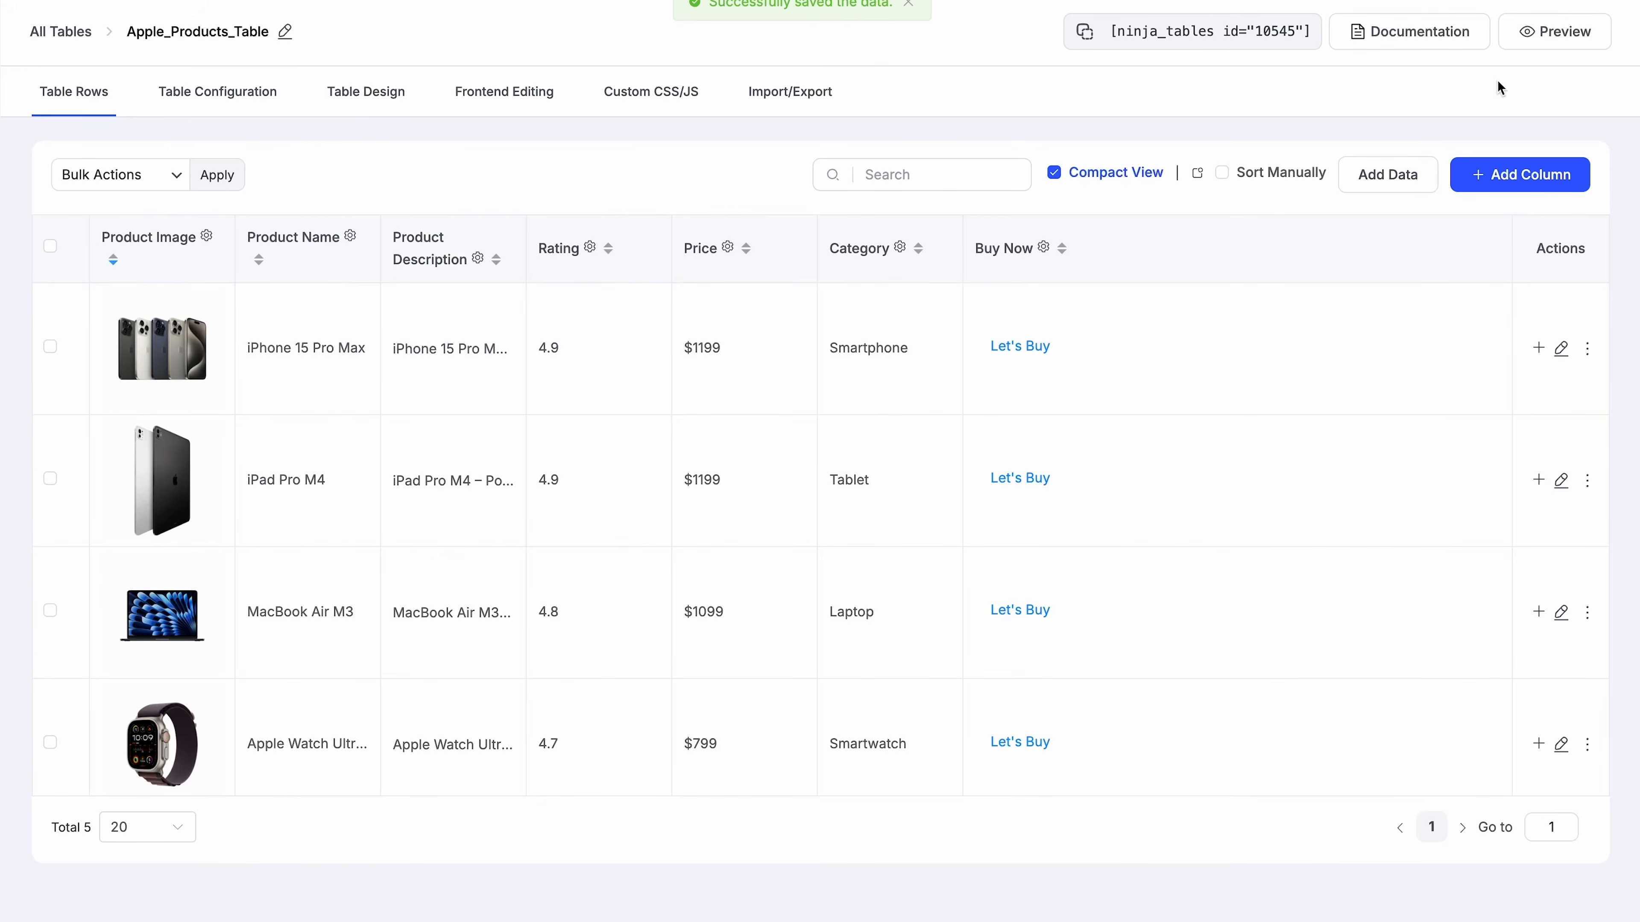
# Step: Preview the table, open the iPad Pro M4 image's video lightbox and play the video
pyautogui.click(1549, 31)
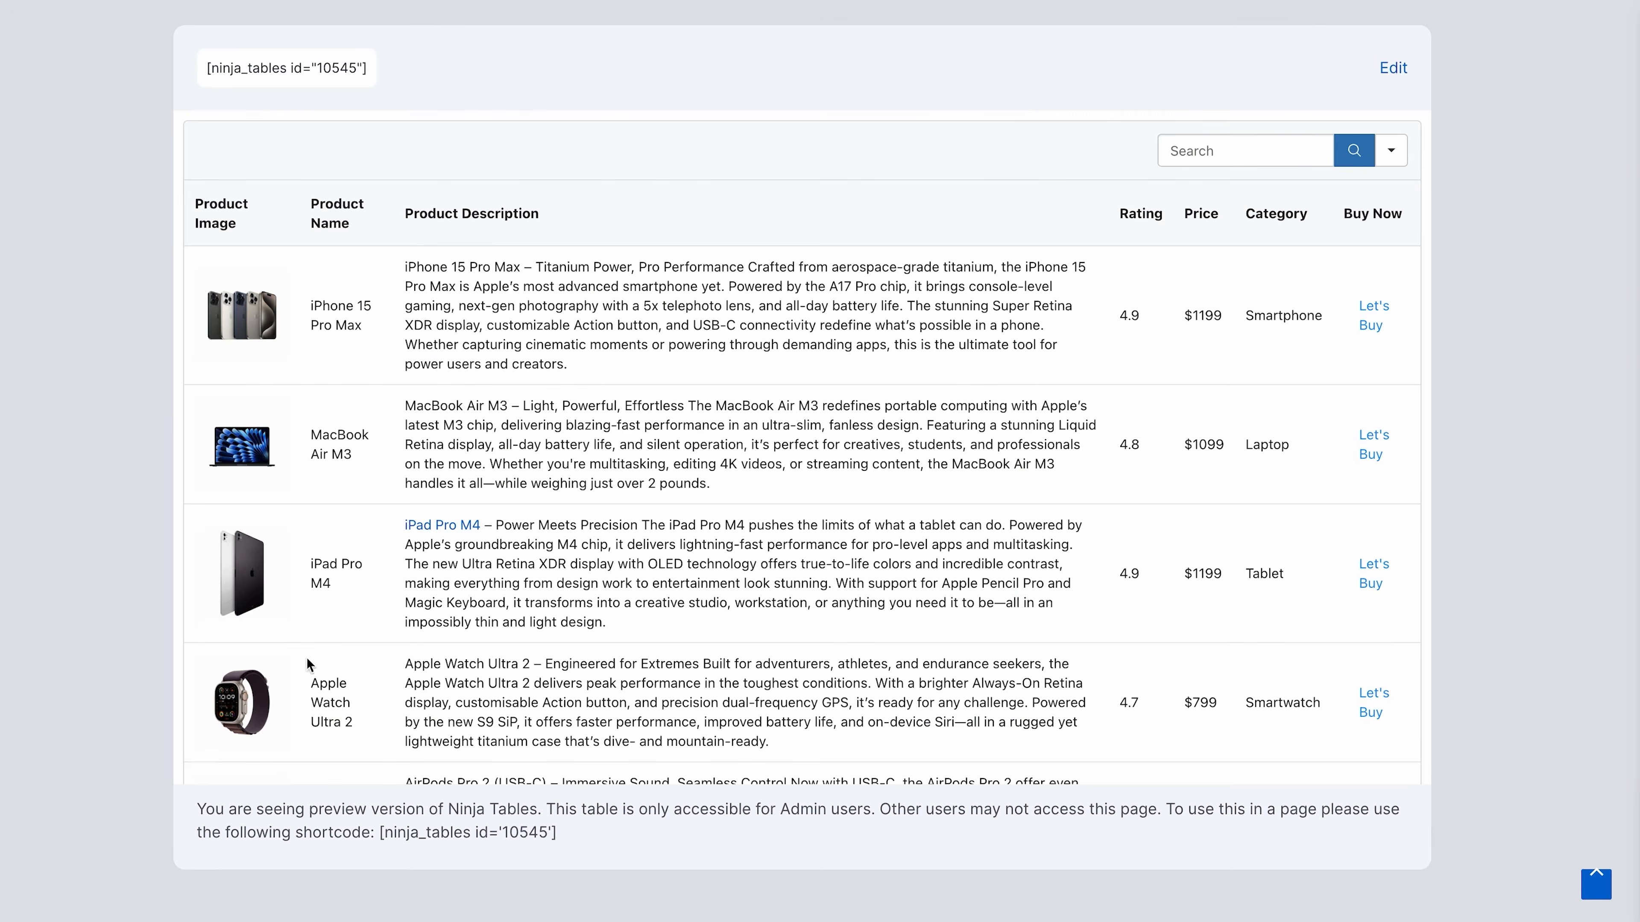
pyautogui.click(257, 591)
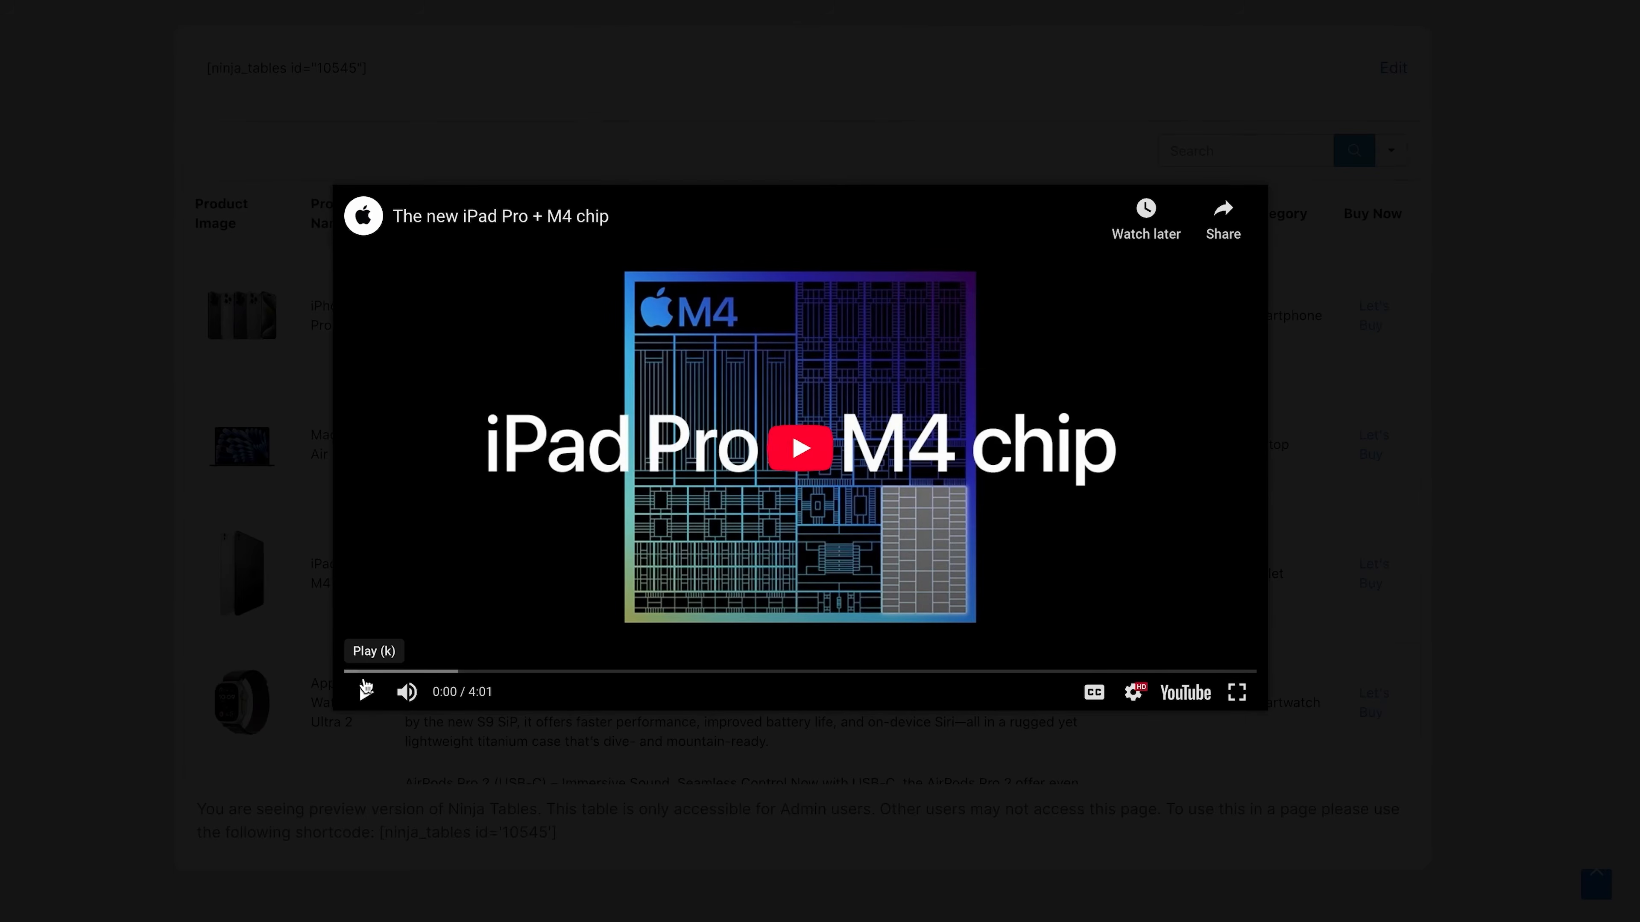
pyautogui.click(366, 693)
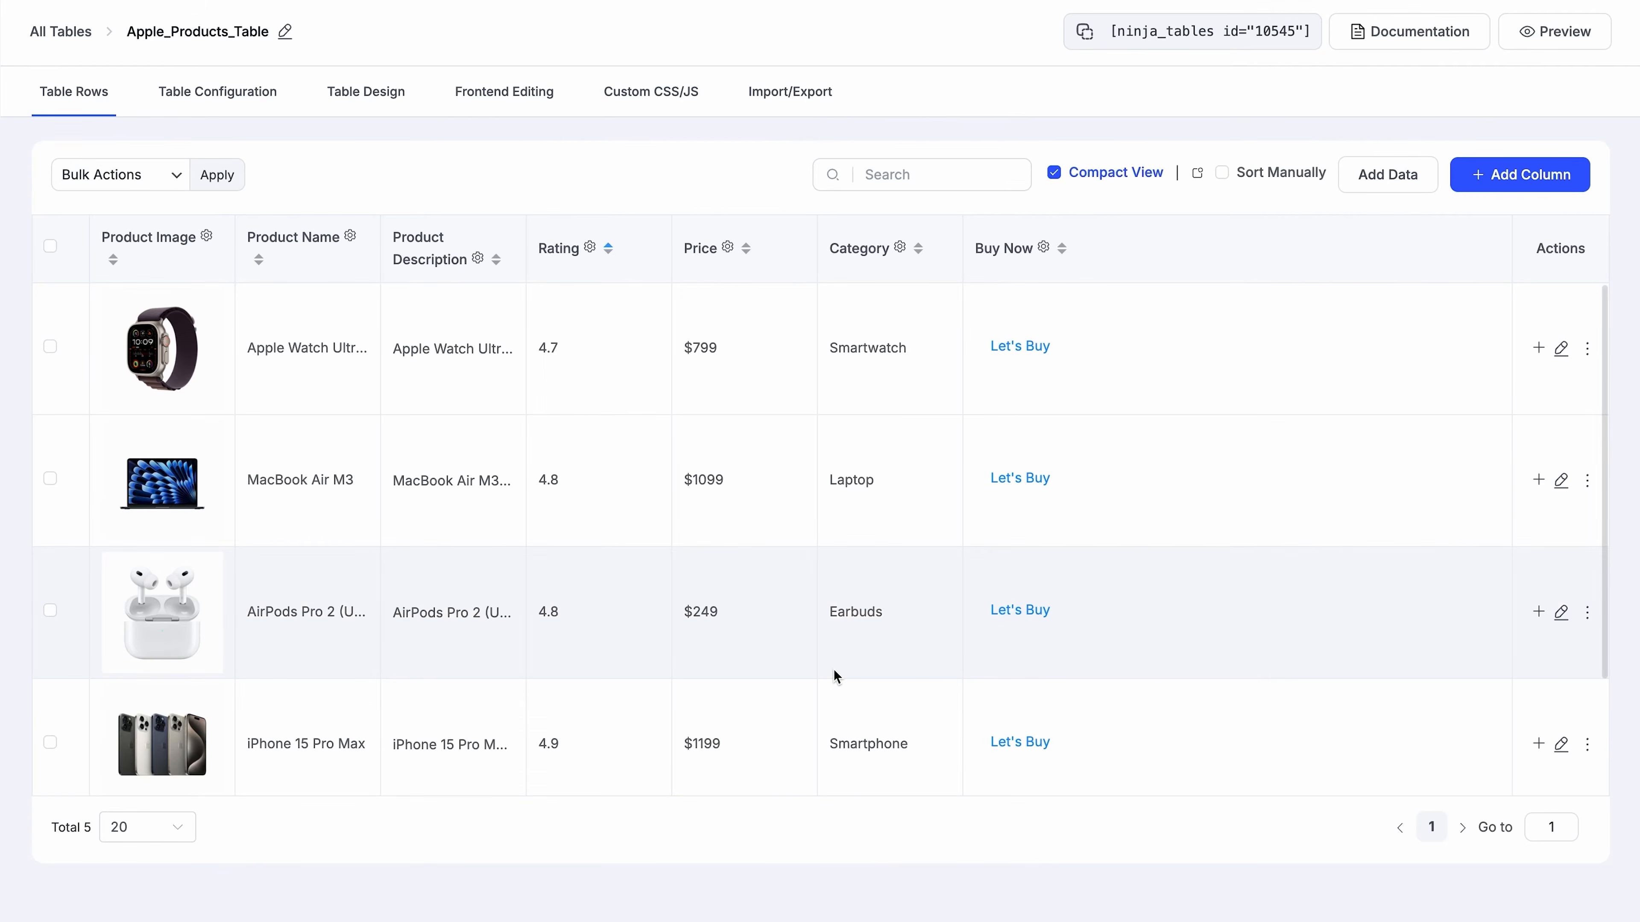
# Step: Set the Rating column's data type to Numeric Value with the US Style decimal point separator and save it
pyautogui.click(589, 248)
pyautogui.click(493, 464)
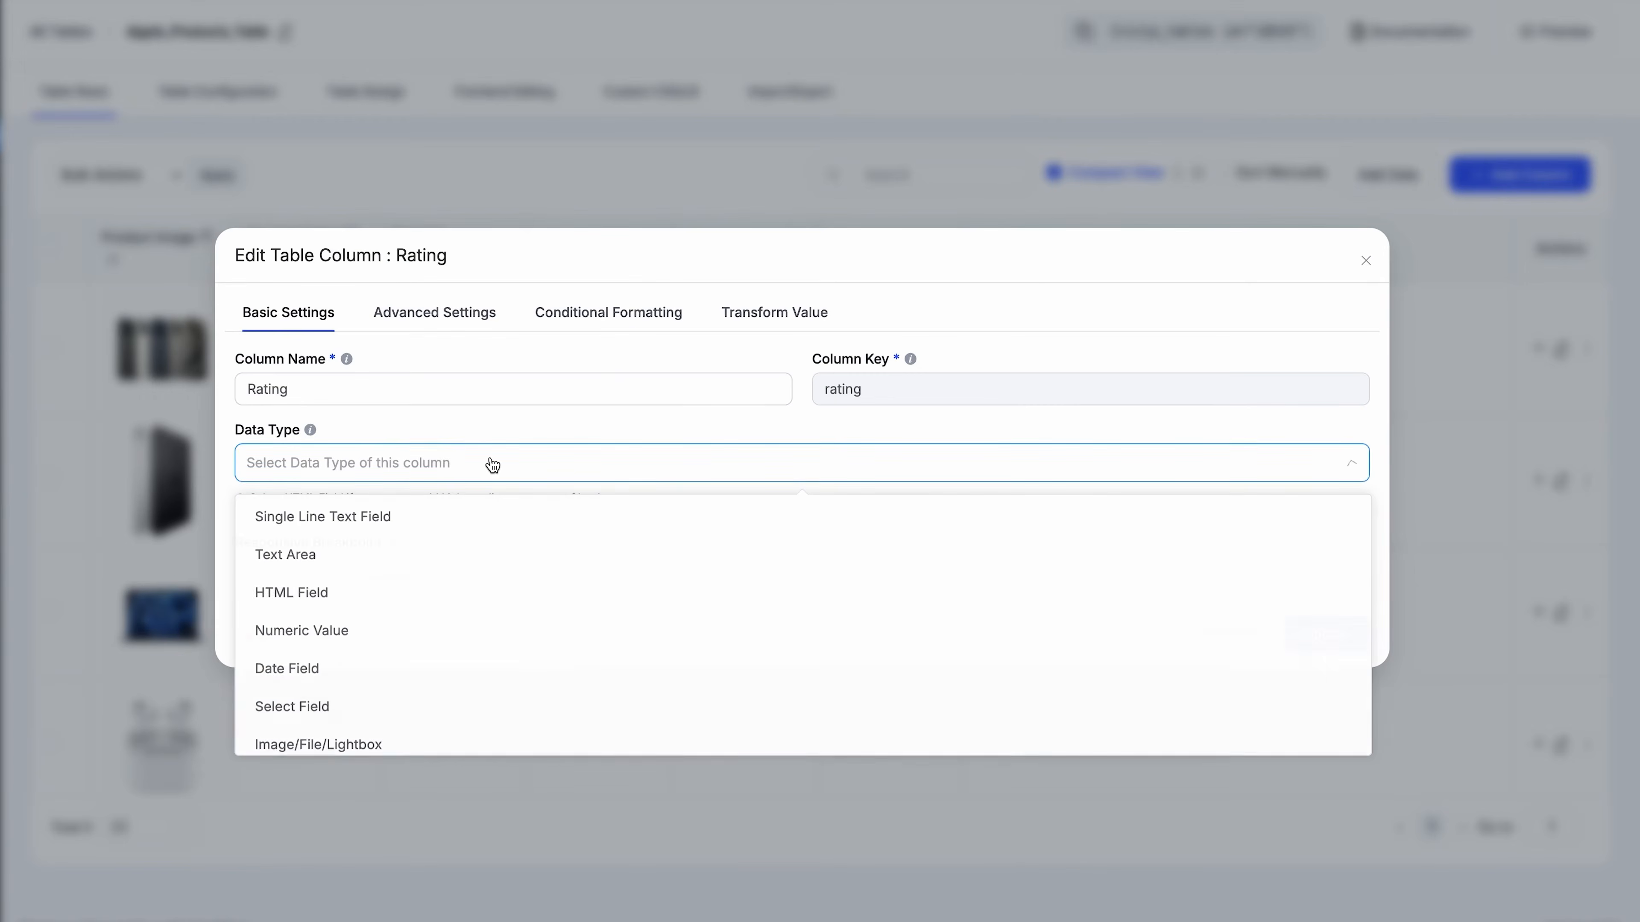
pyautogui.click(393, 633)
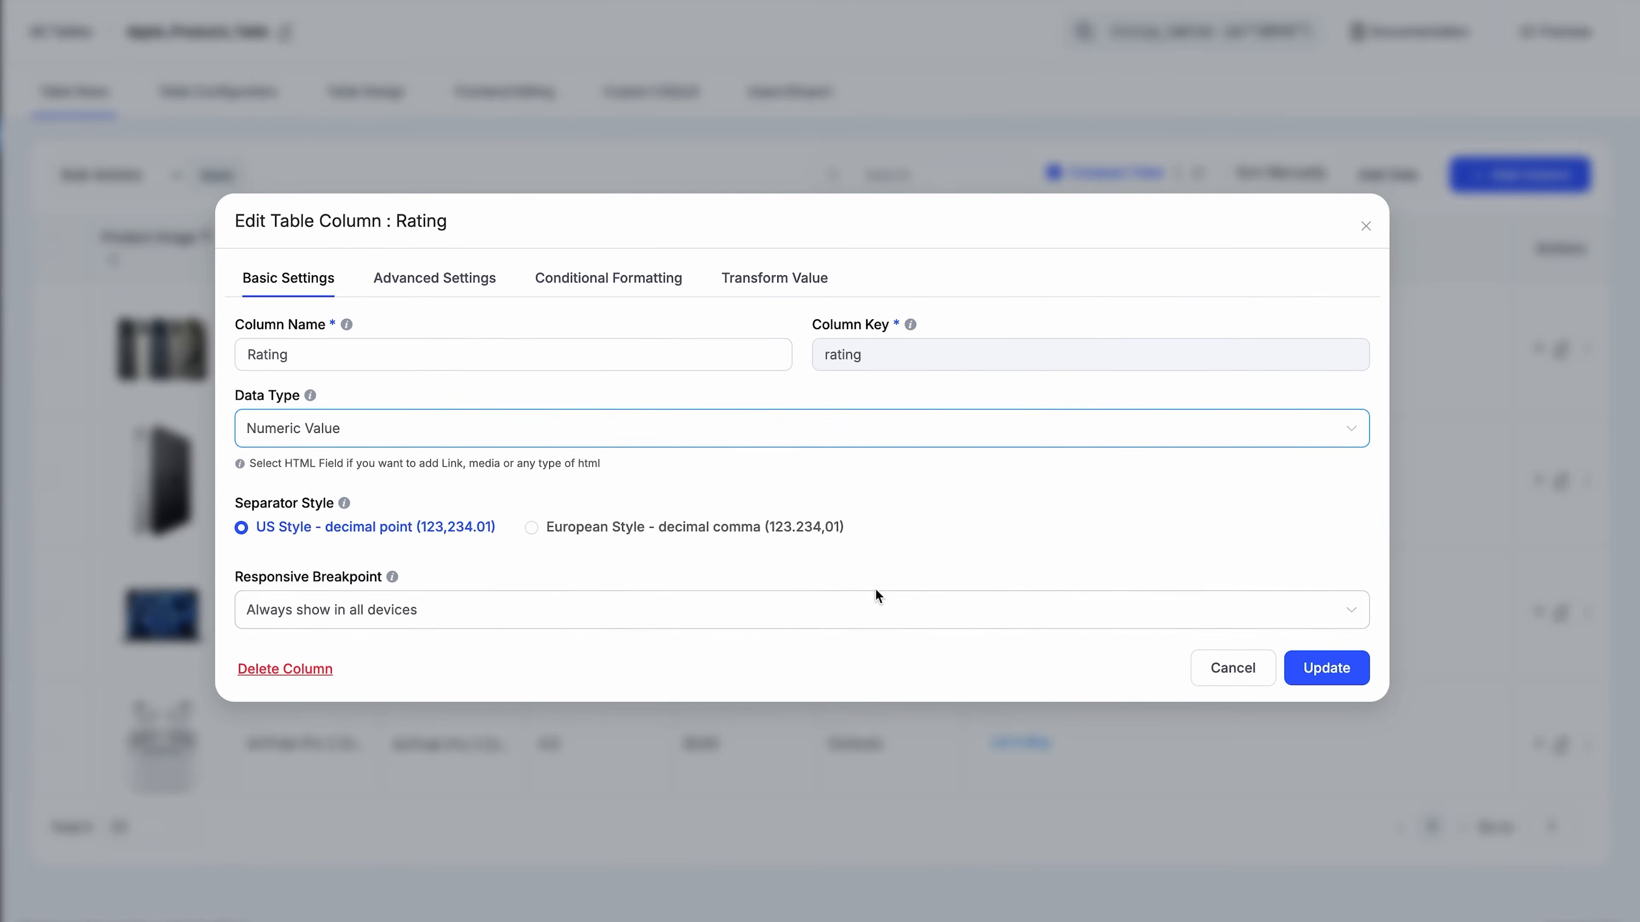
pyautogui.click(1329, 668)
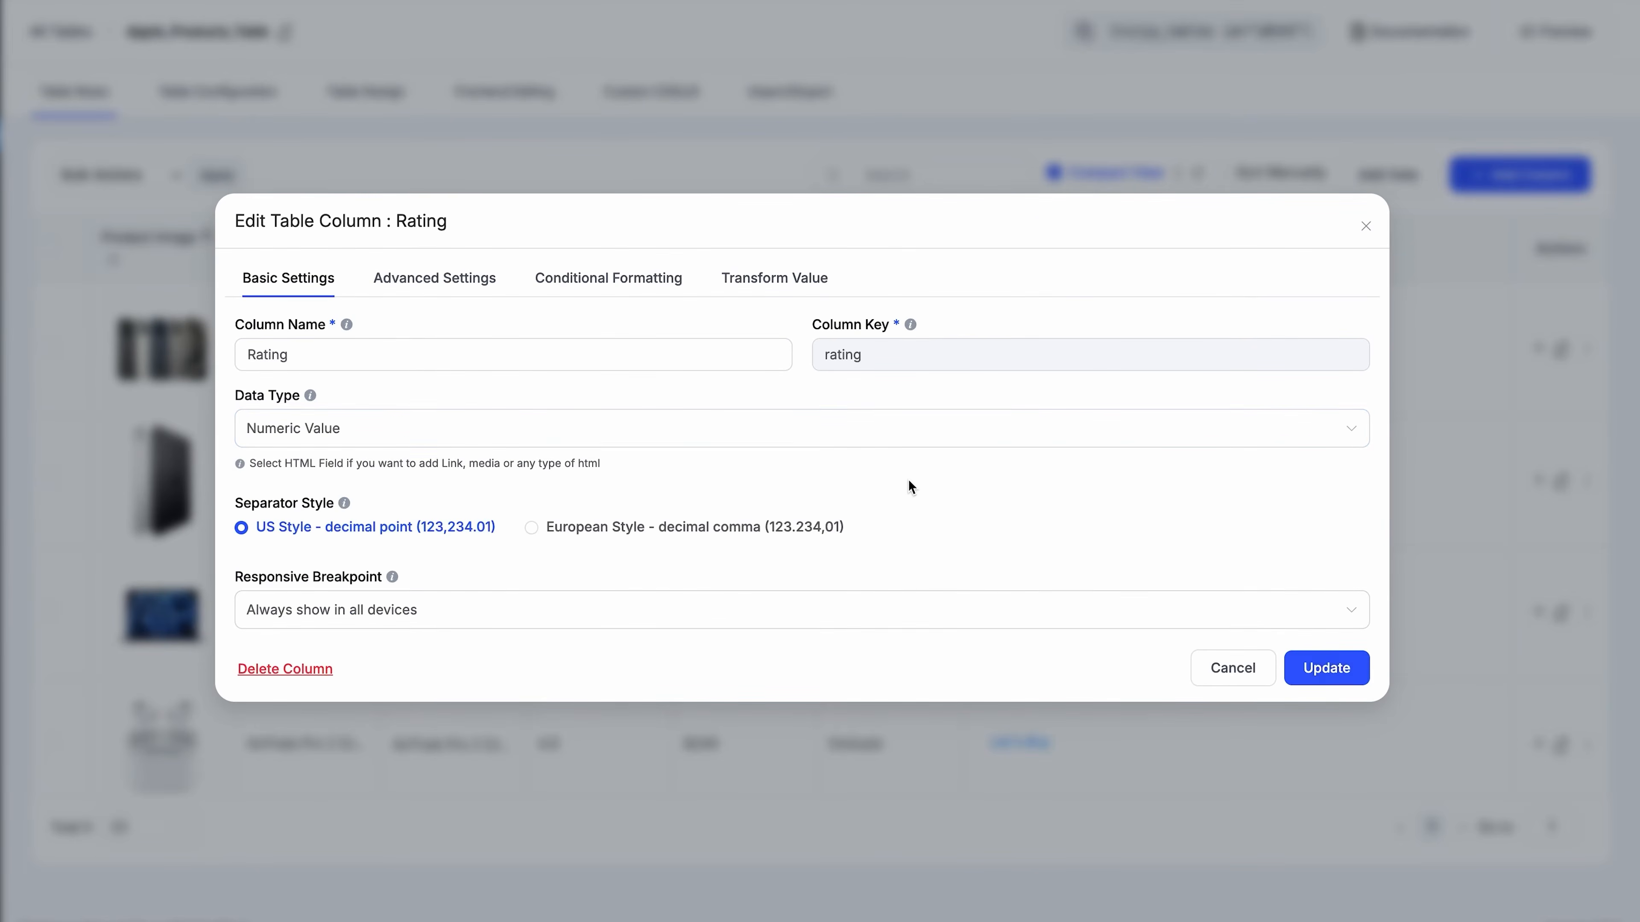
# Step: Set the Price column's data type to Numeric Value with the US Style decimal point separator and save it
pyautogui.click(728, 249)
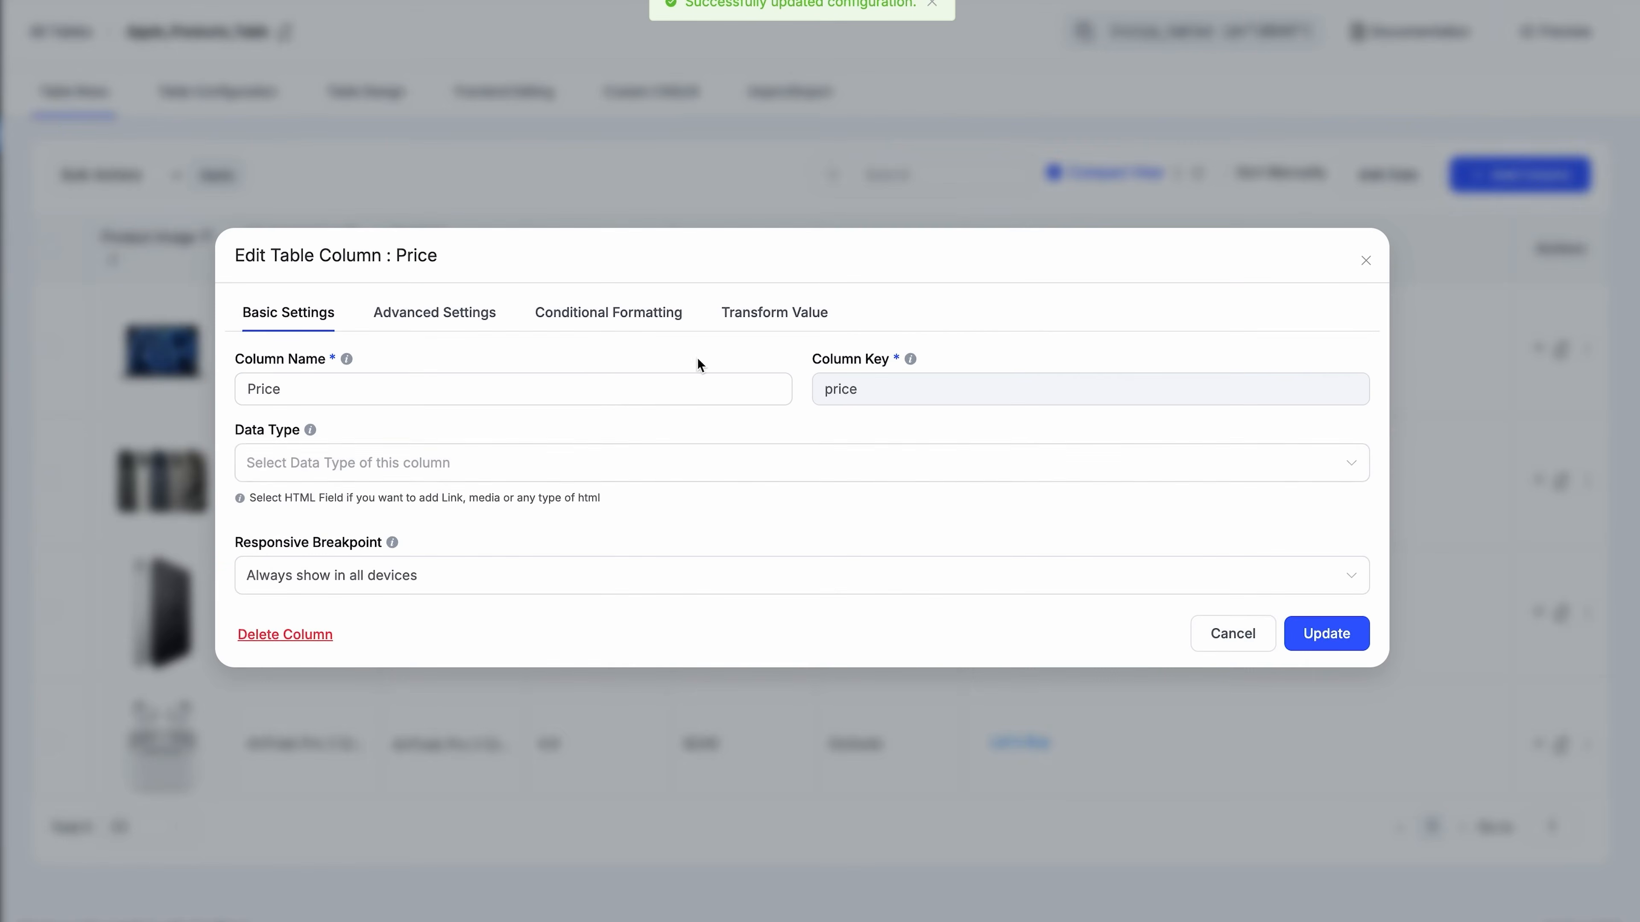
pyautogui.click(561, 465)
pyautogui.click(354, 632)
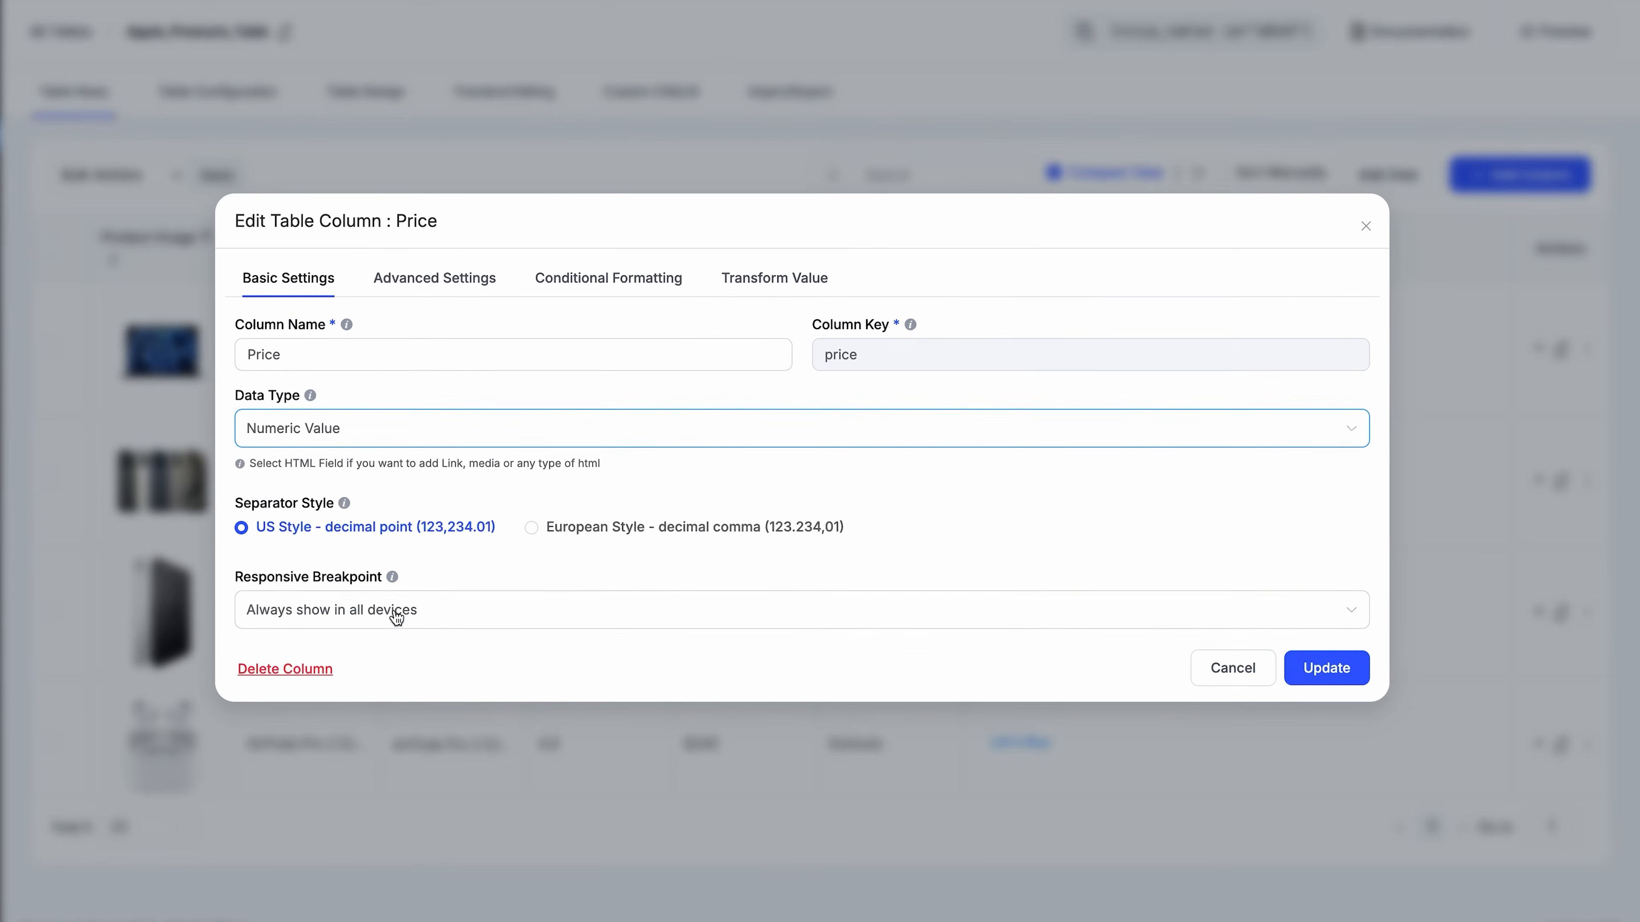
pyautogui.click(1325, 667)
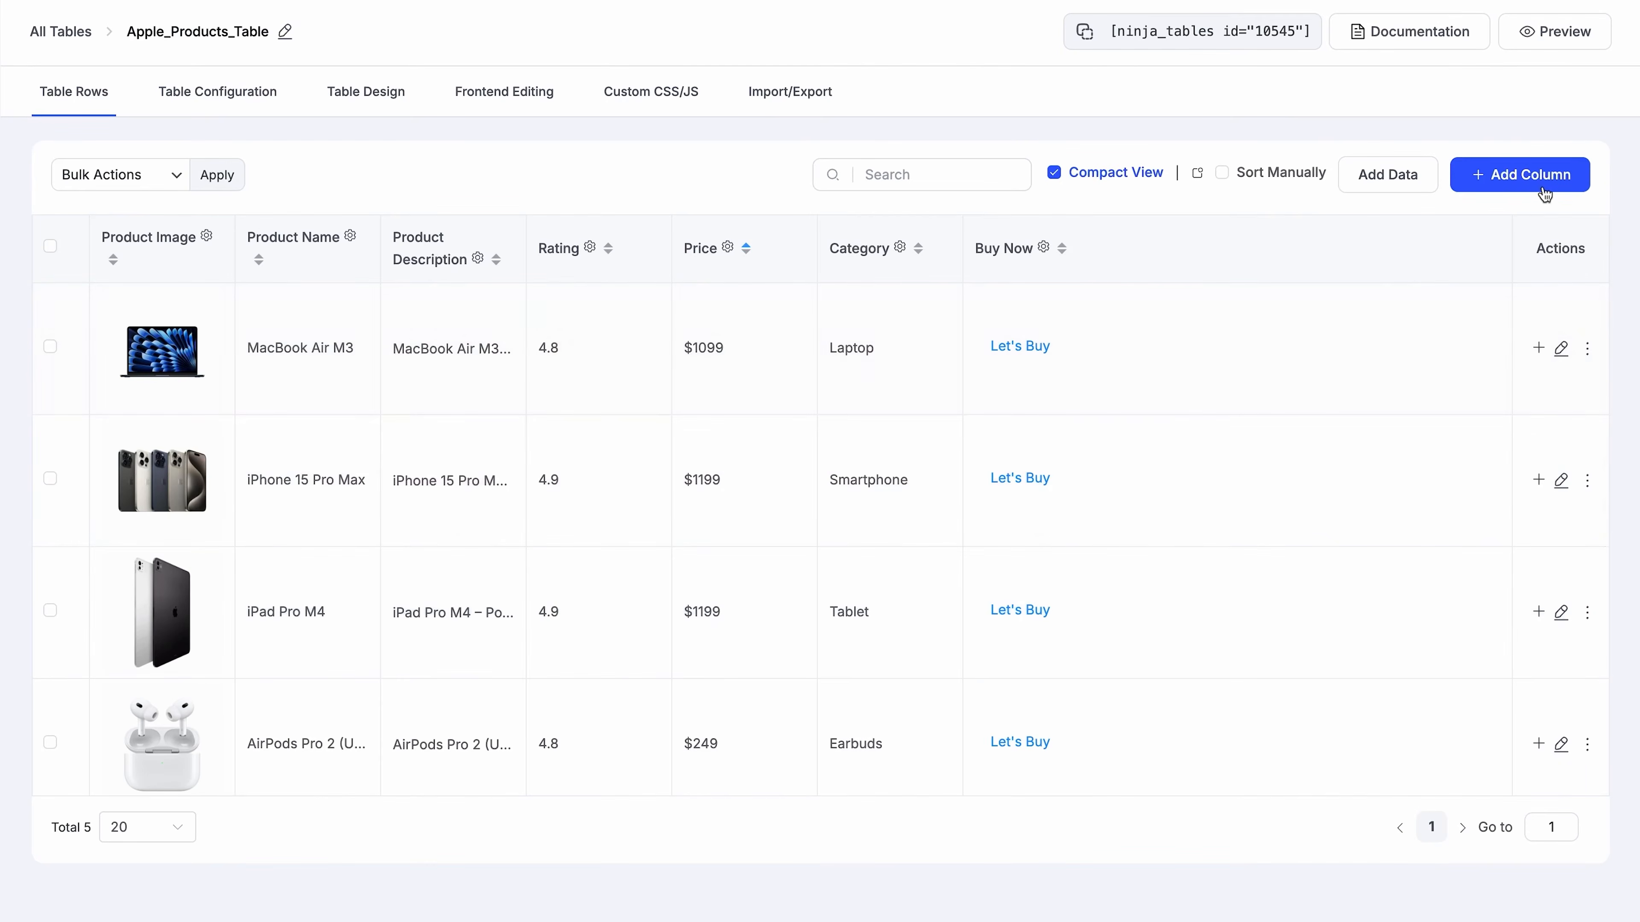
# Step: Start a new column named Restock Schedule and set its data type to Date Field
pyautogui.click(1538, 182)
pyautogui.click(514, 381)
pyautogui.write('Restock Schedule')
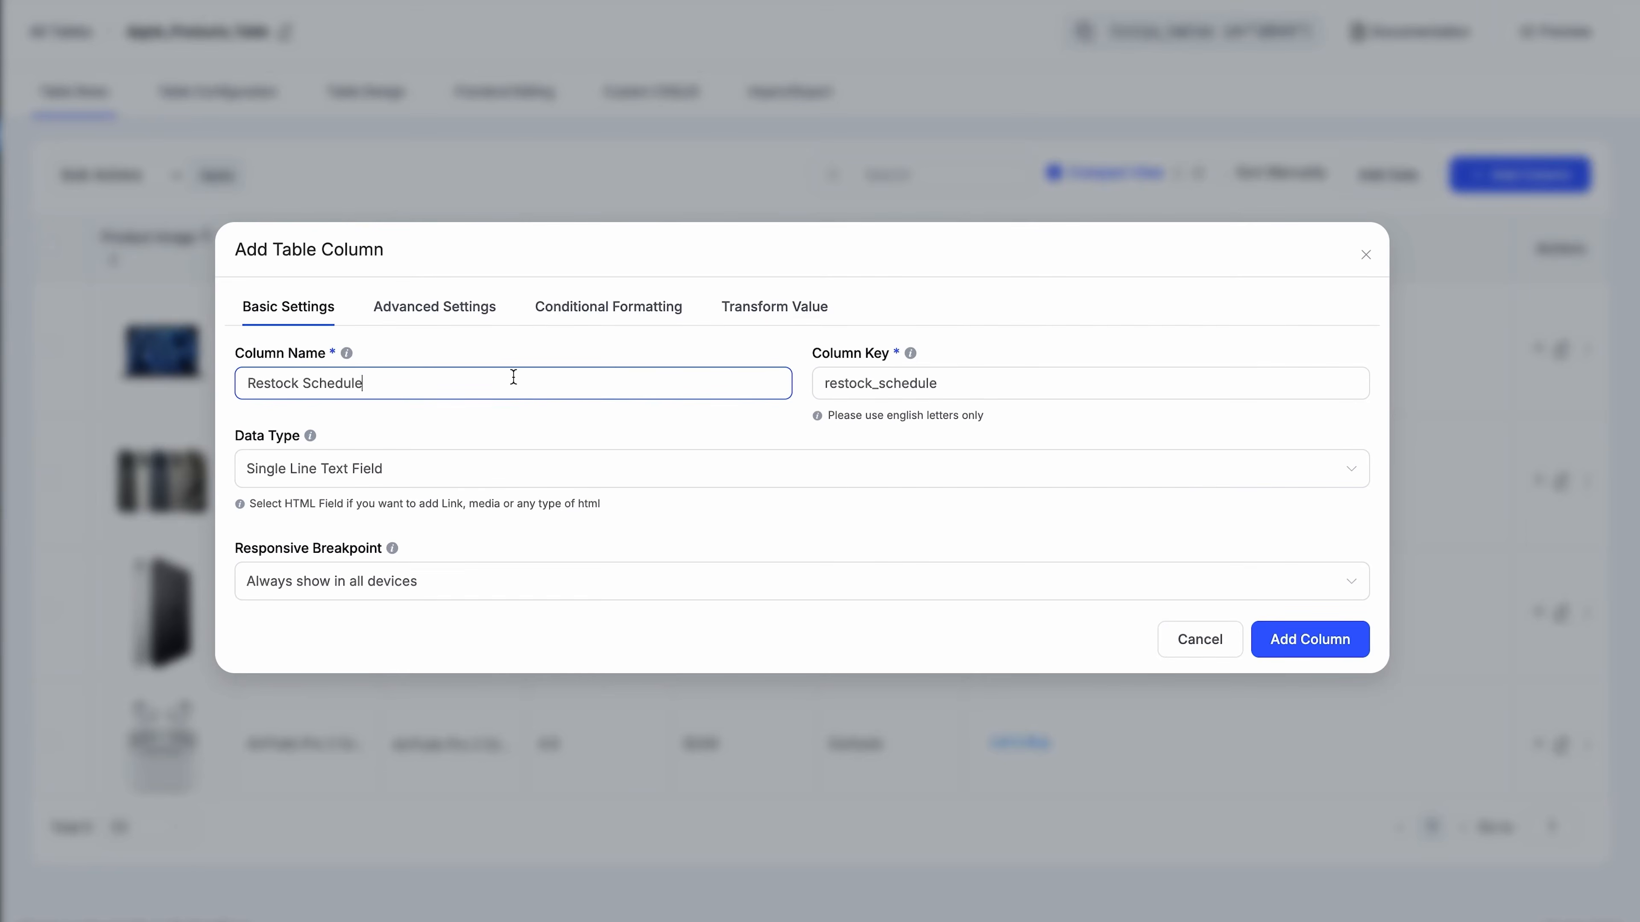
pyautogui.click(405, 484)
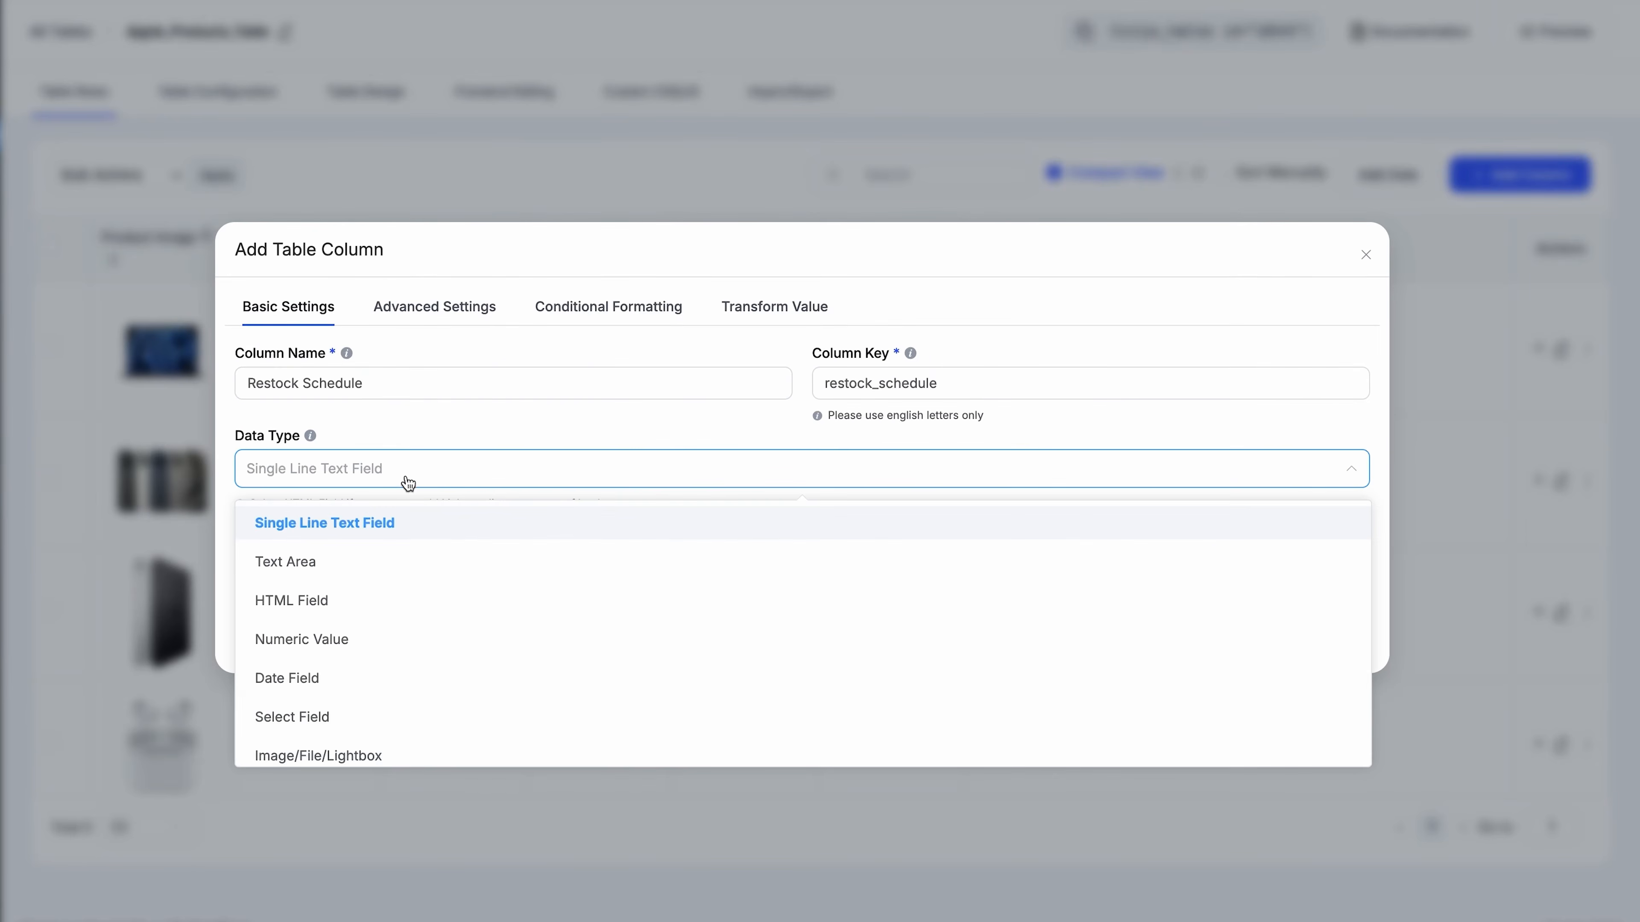
pyautogui.click(358, 677)
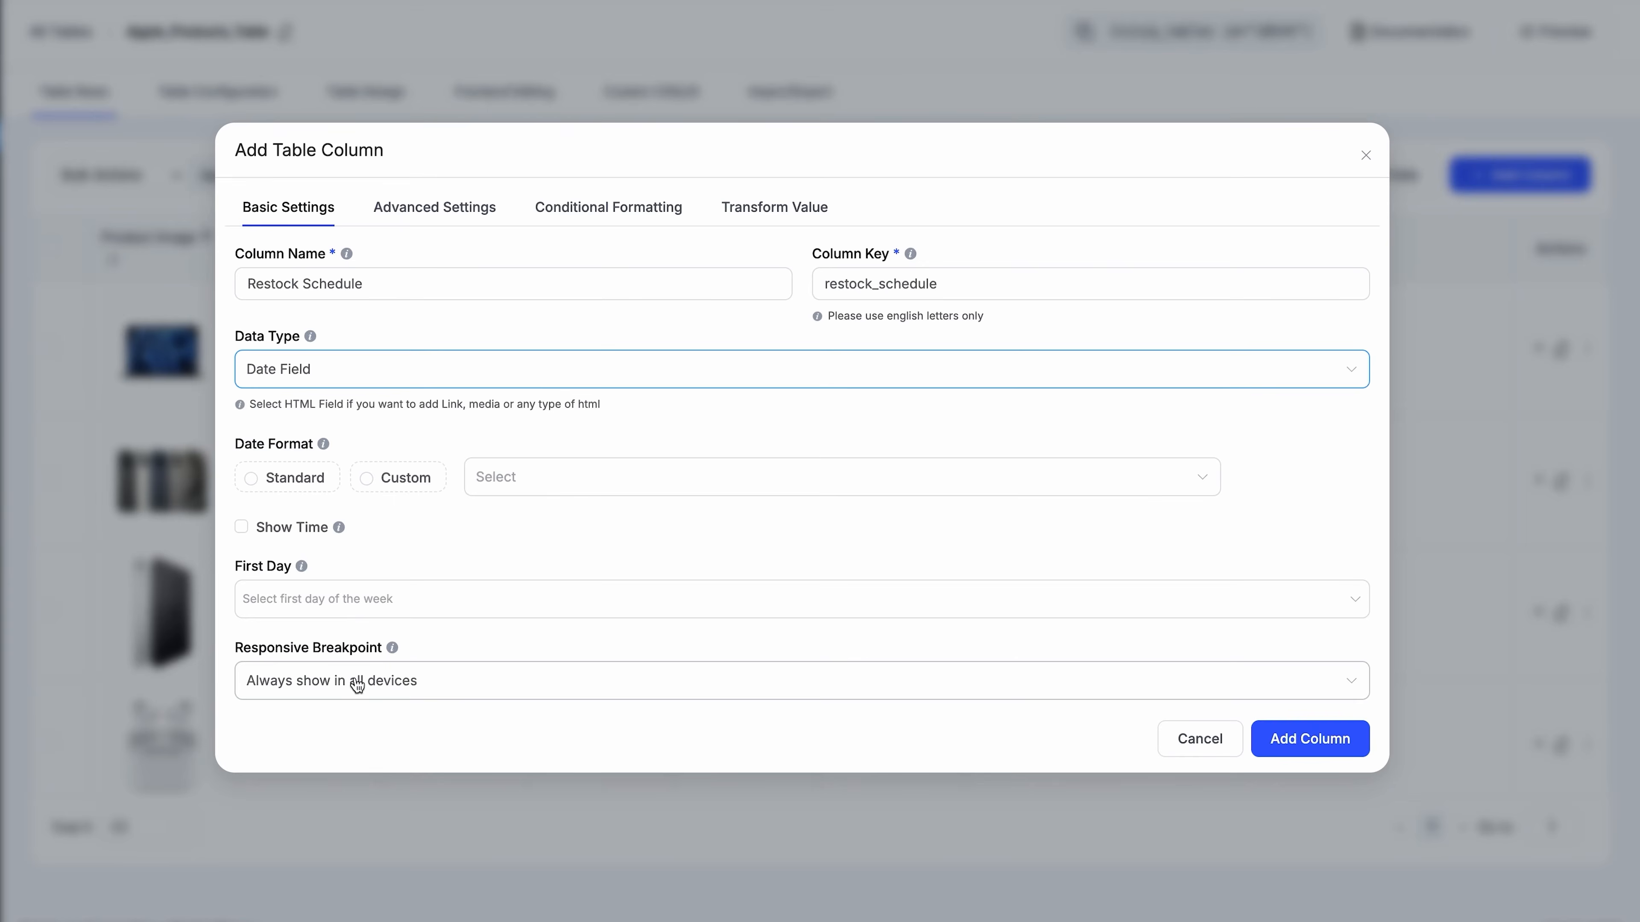
# Step: Set the Restock Schedule date format to M/D/YY, show the time as h:m a, and add the column
pyautogui.click(569, 478)
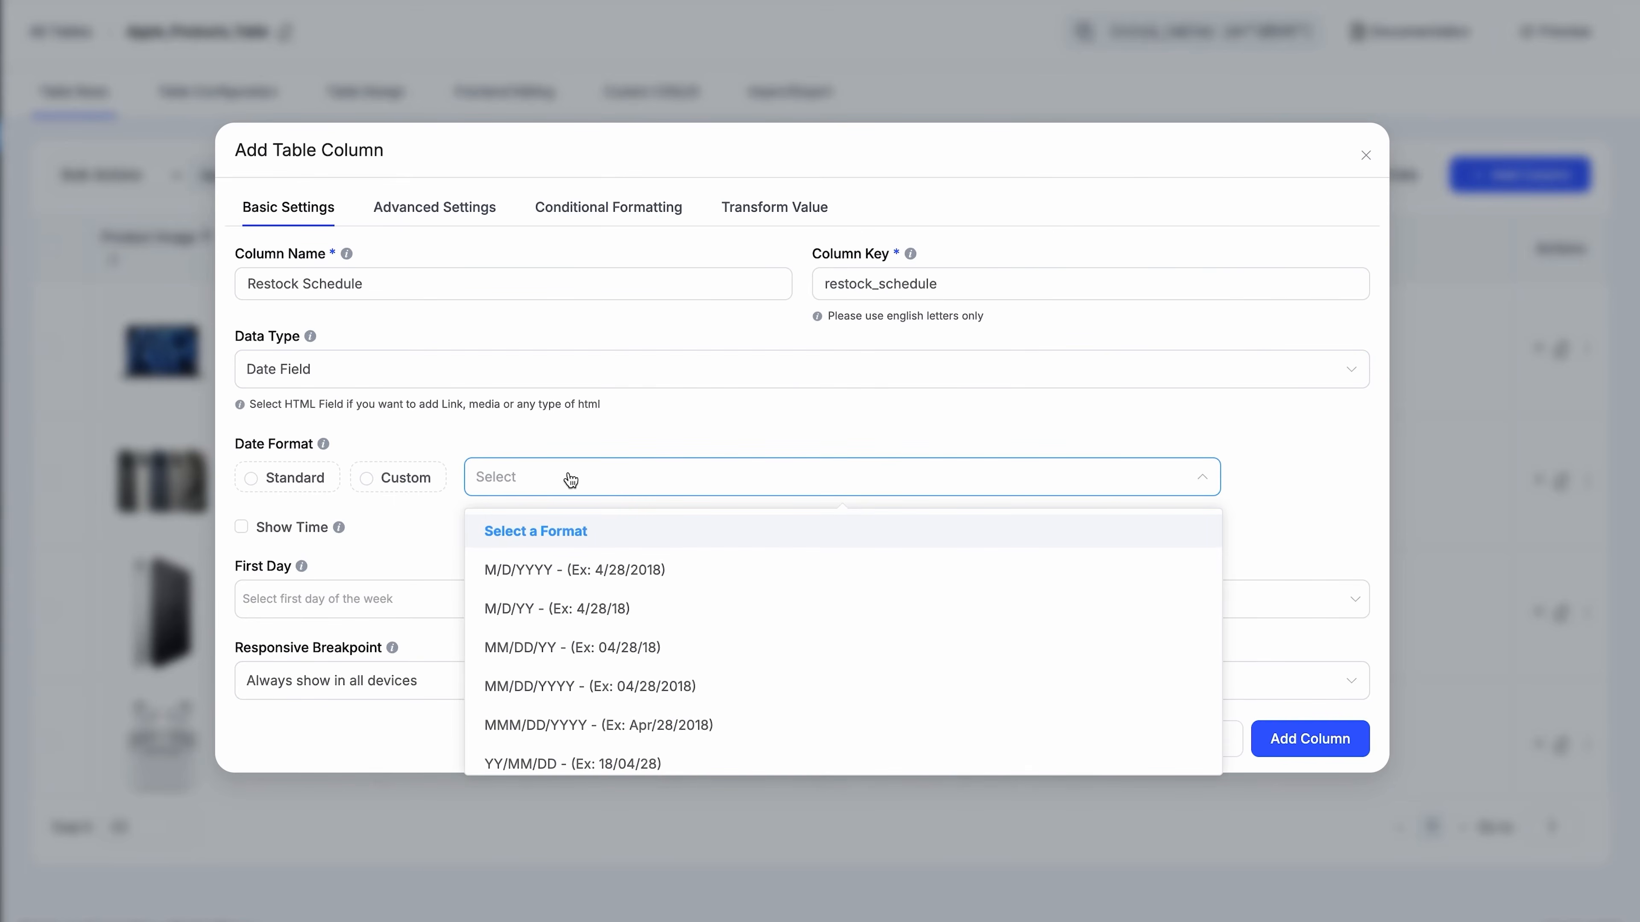
pyautogui.click(511, 610)
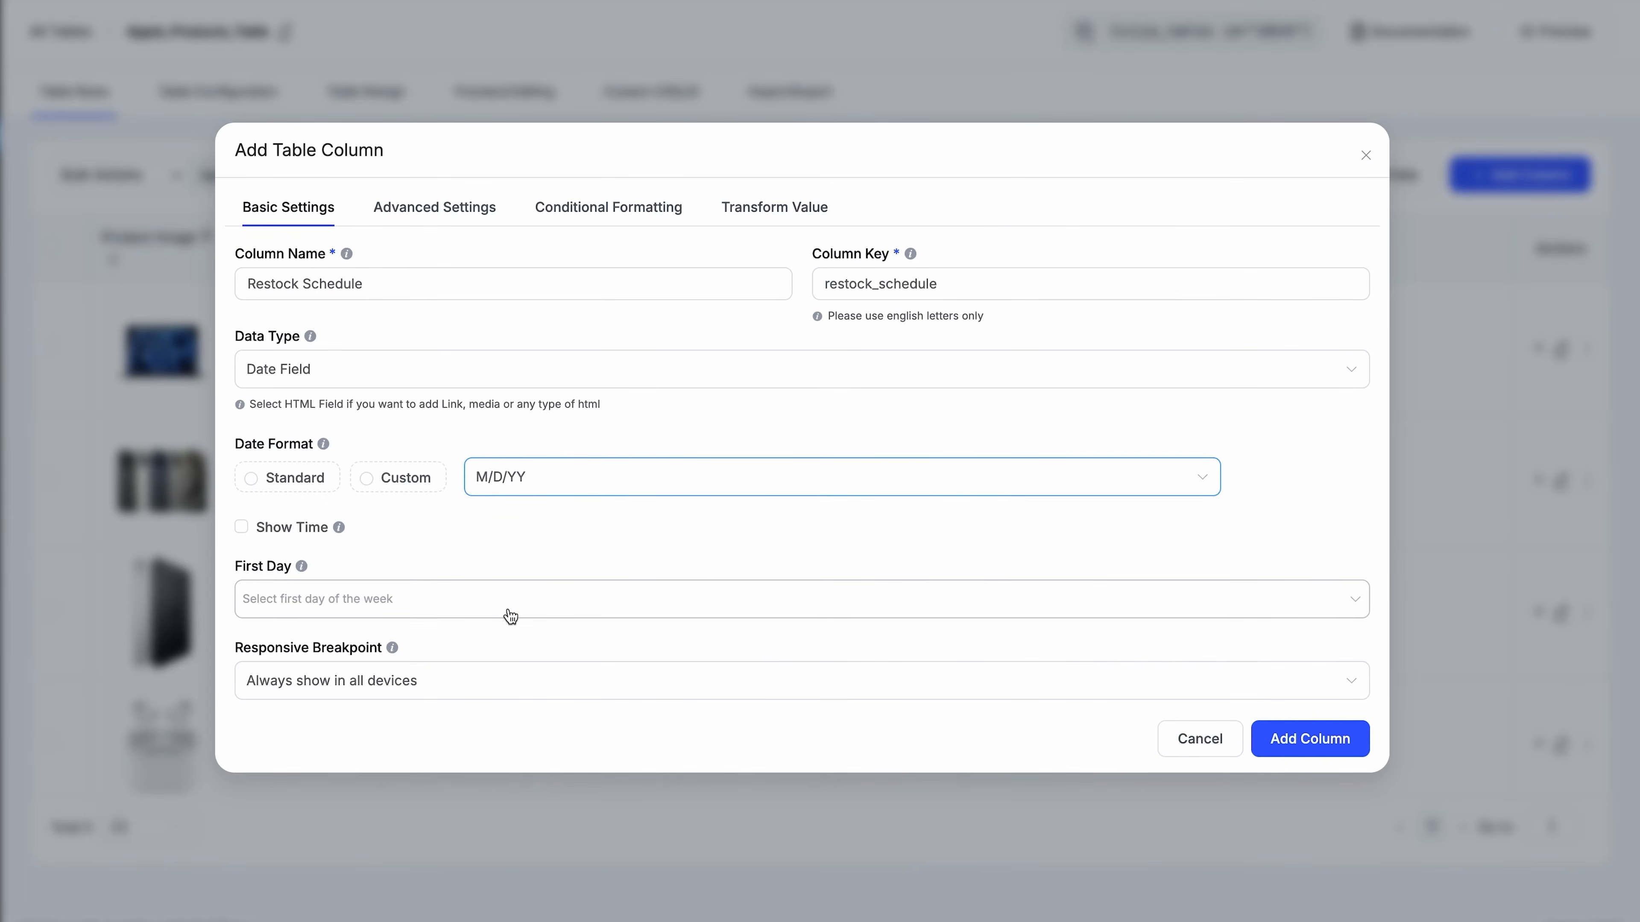
pyautogui.click(240, 527)
pyautogui.click(382, 555)
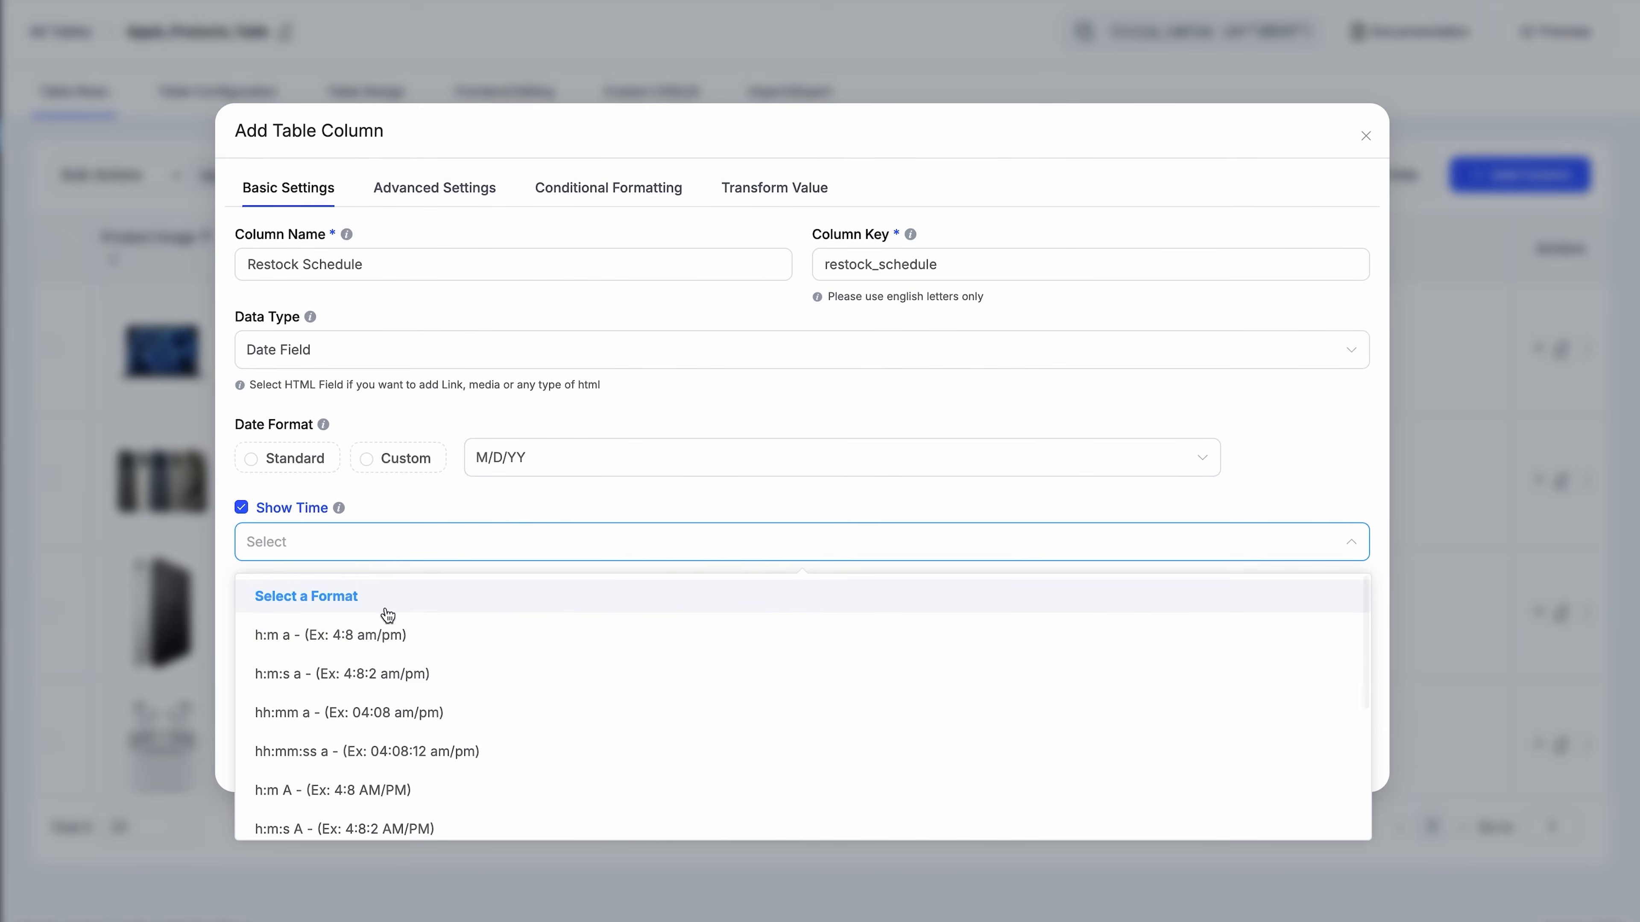
pyautogui.click(391, 635)
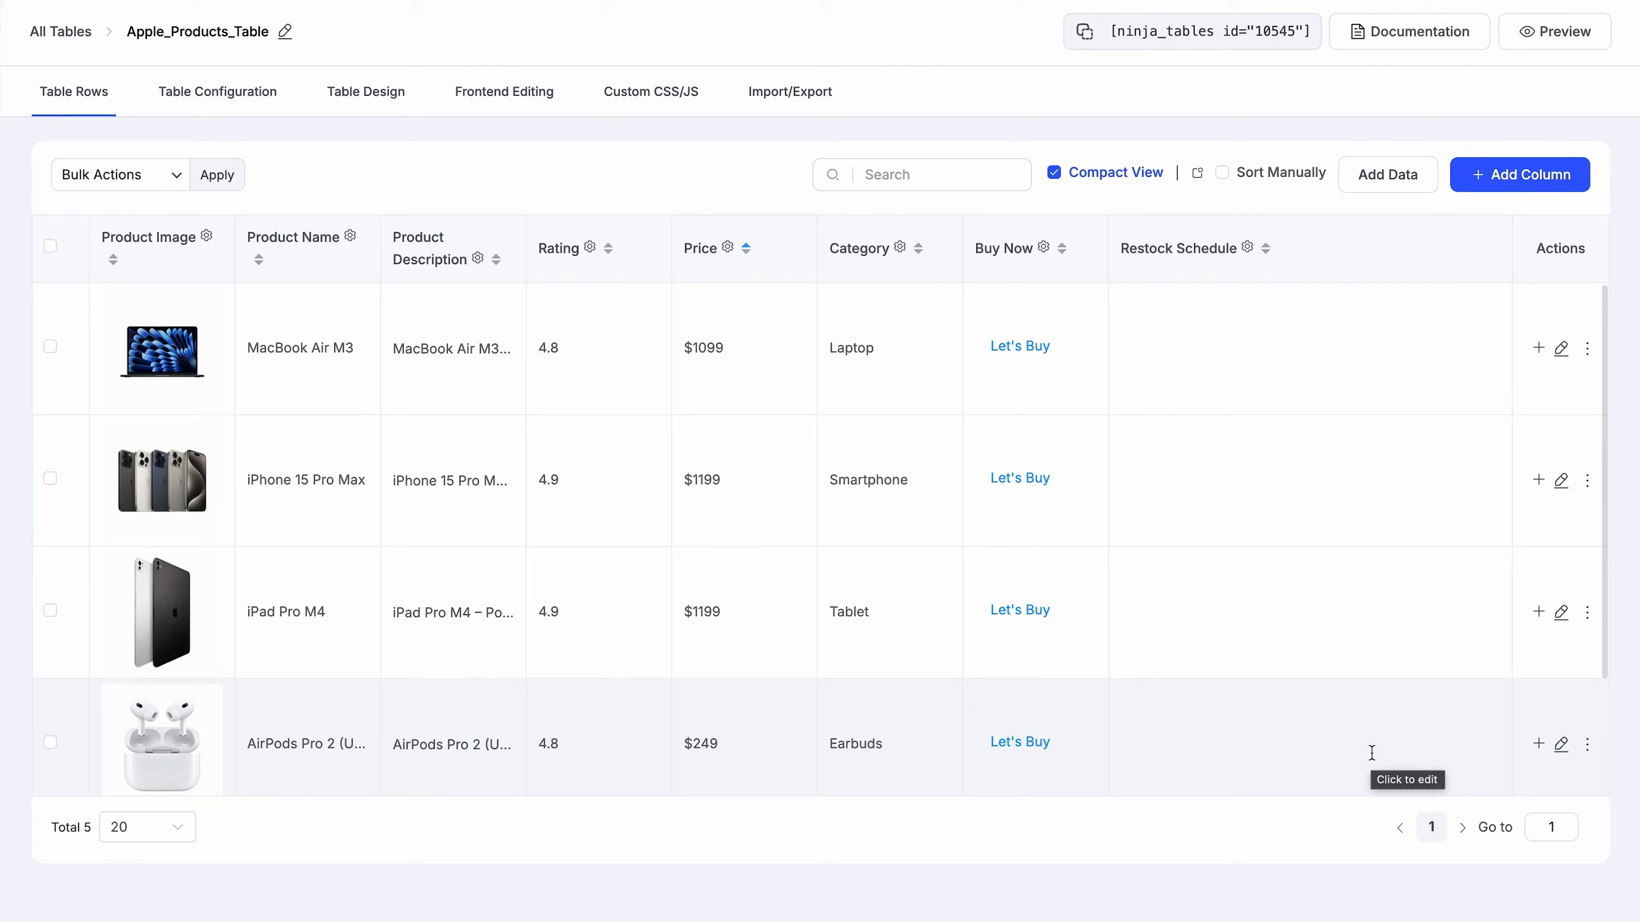
pyautogui.click(1558, 349)
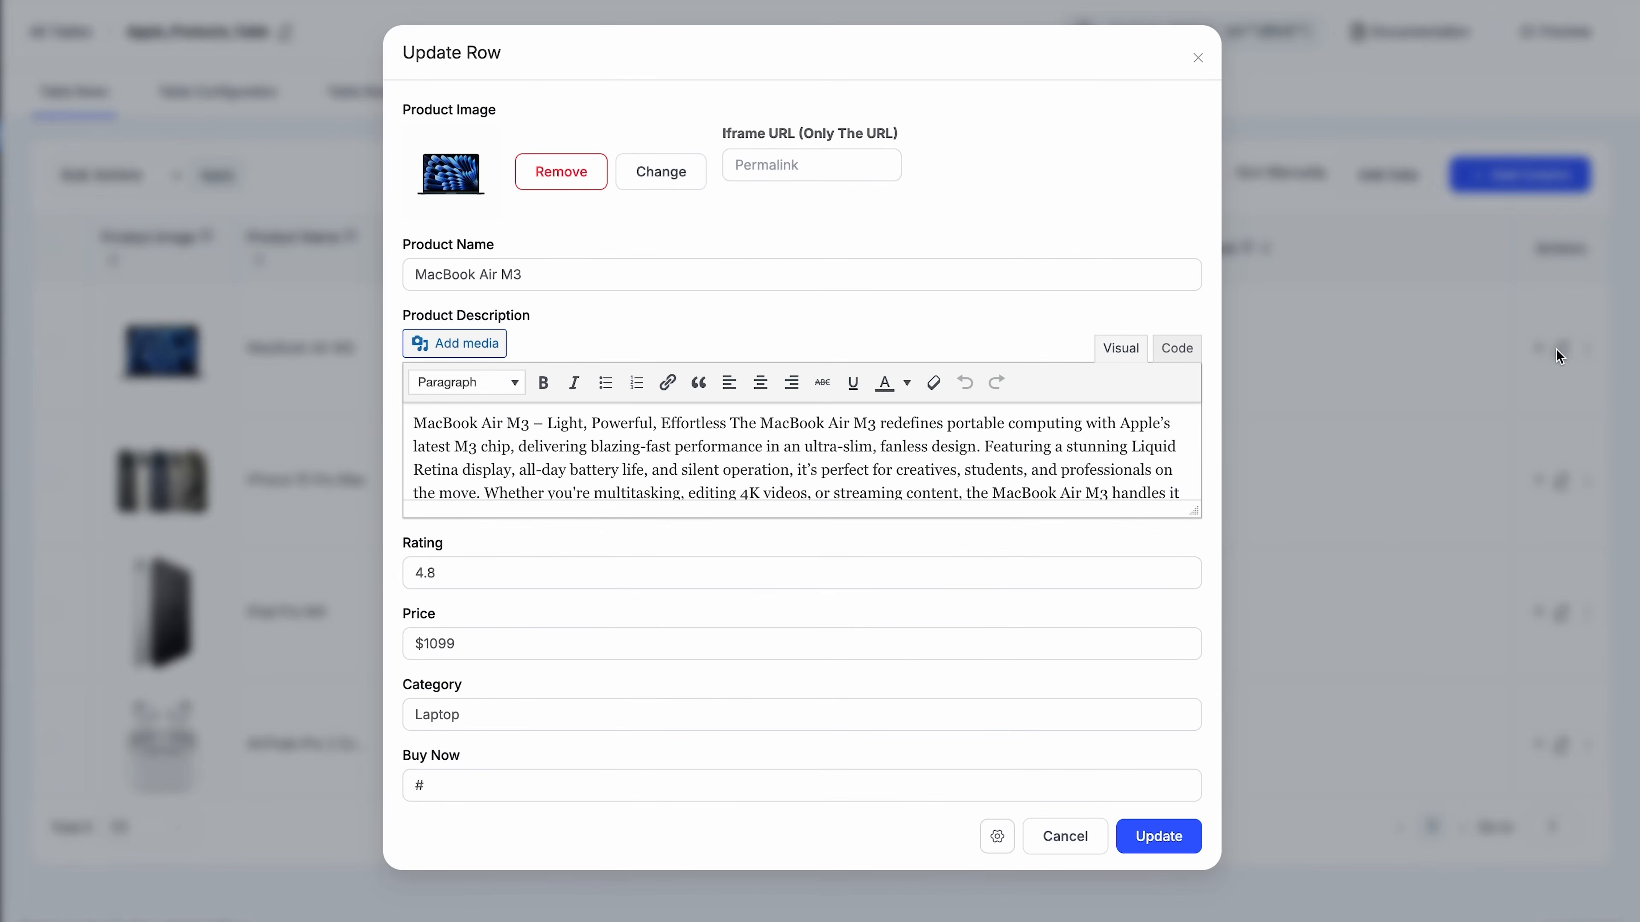
pyautogui.scroll(-3, 801, 749)
pyautogui.click(627, 688)
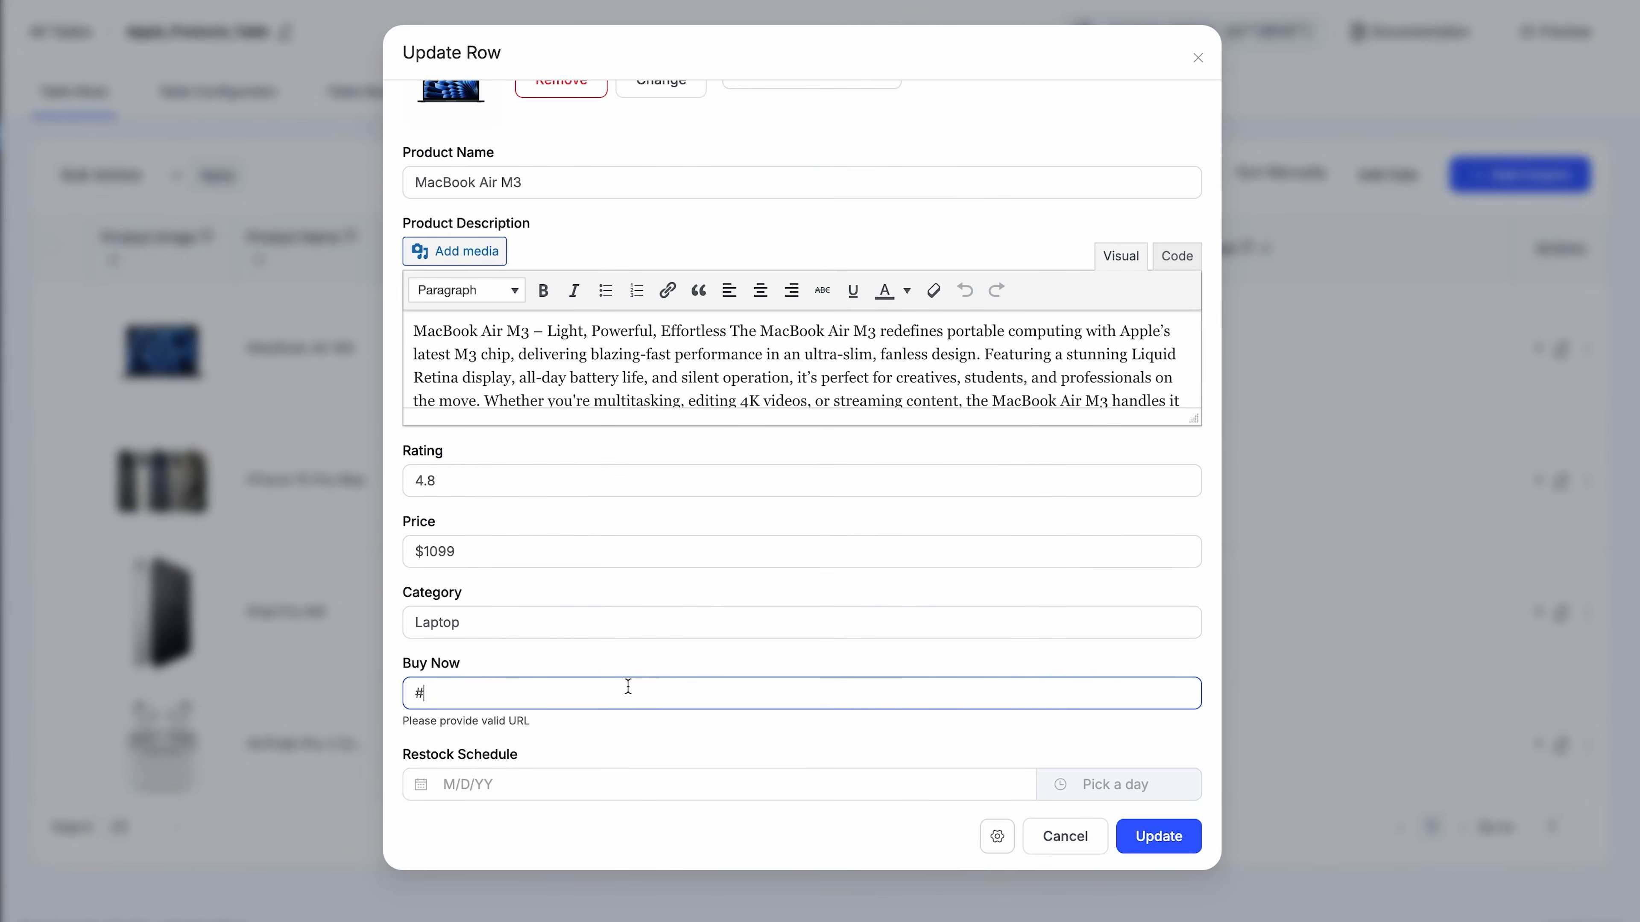
pyautogui.hotkey('ctrl', 'a')
pyautogui.write('https://www.apple.com/macbook-air/')
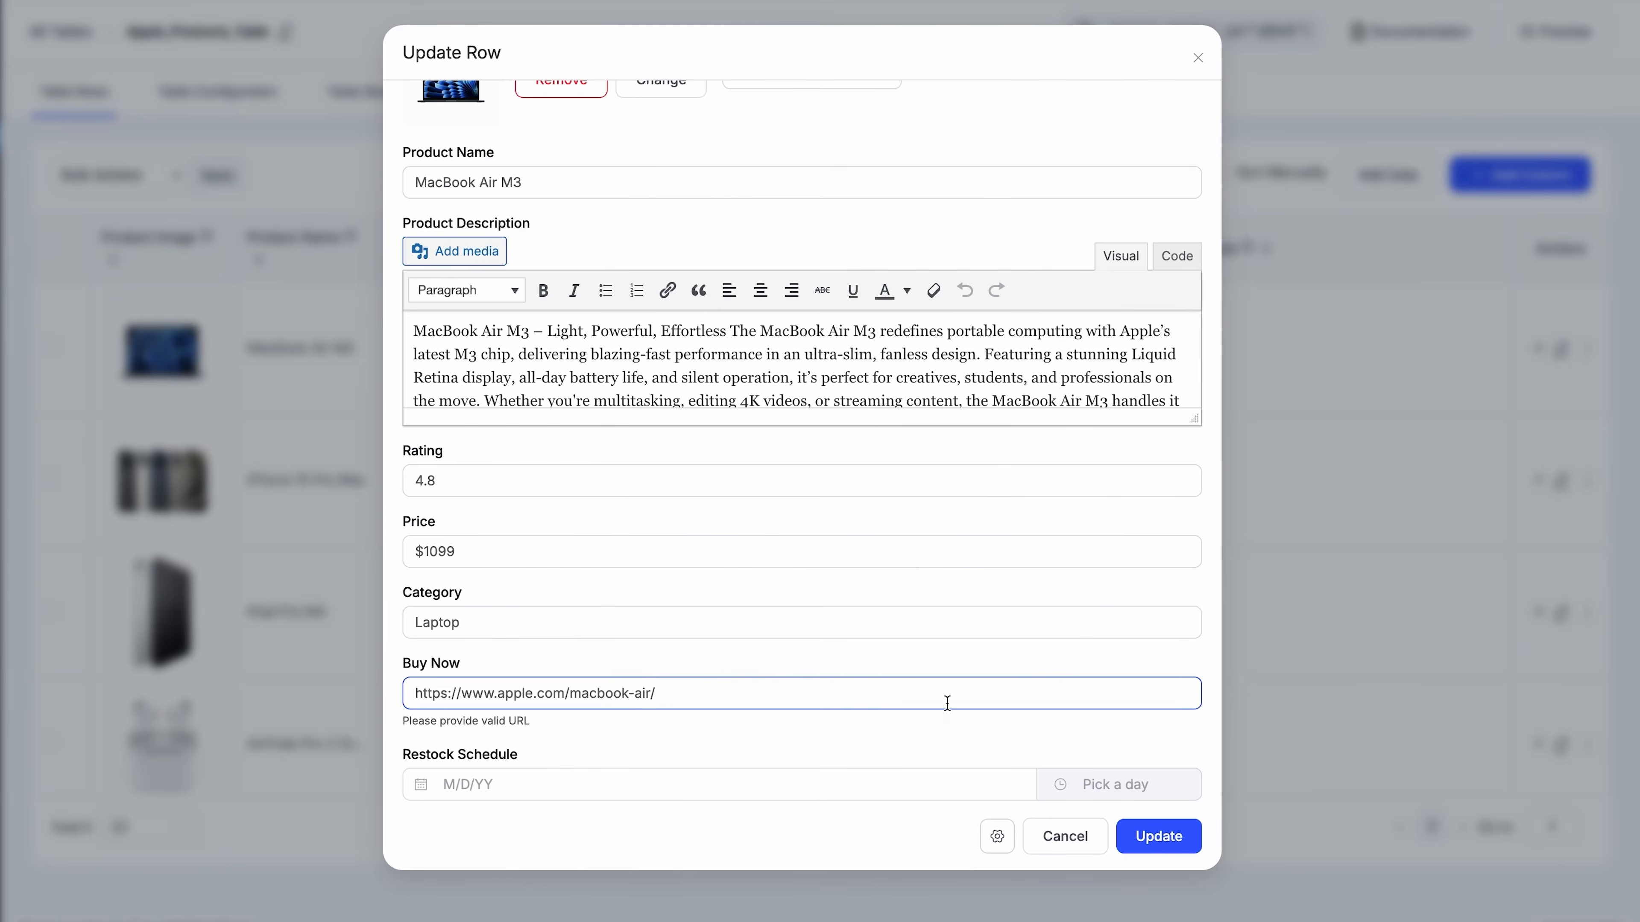
pyautogui.click(1182, 839)
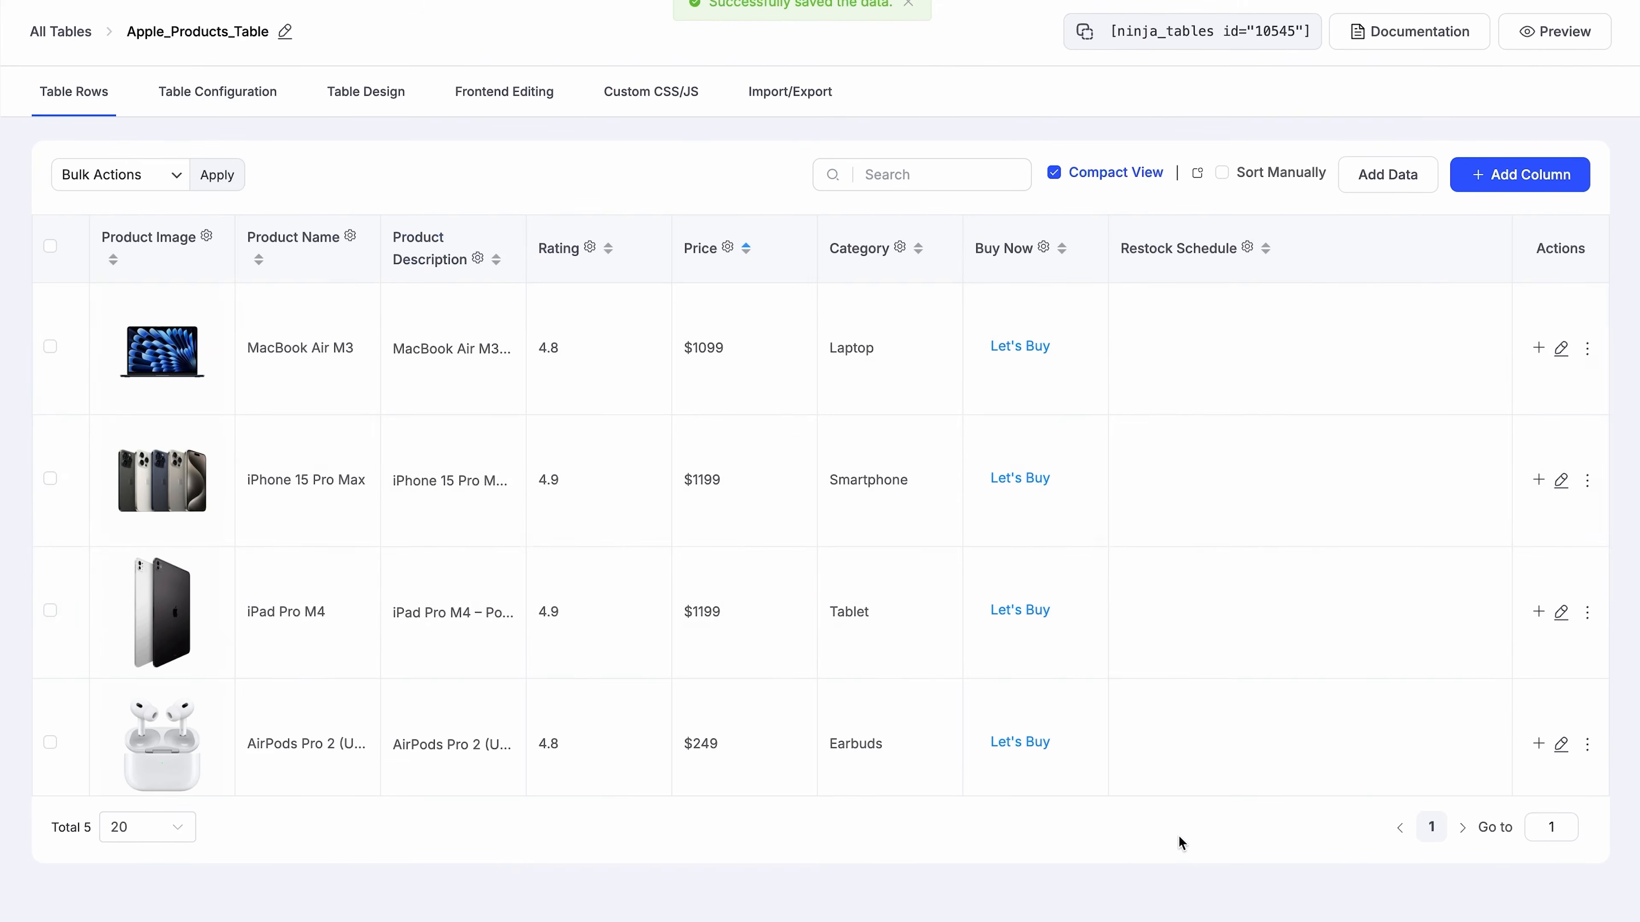
# Step: Give the Buy Now column's button rounded corners and the background color #1E90FFFF
pyautogui.click(1041, 248)
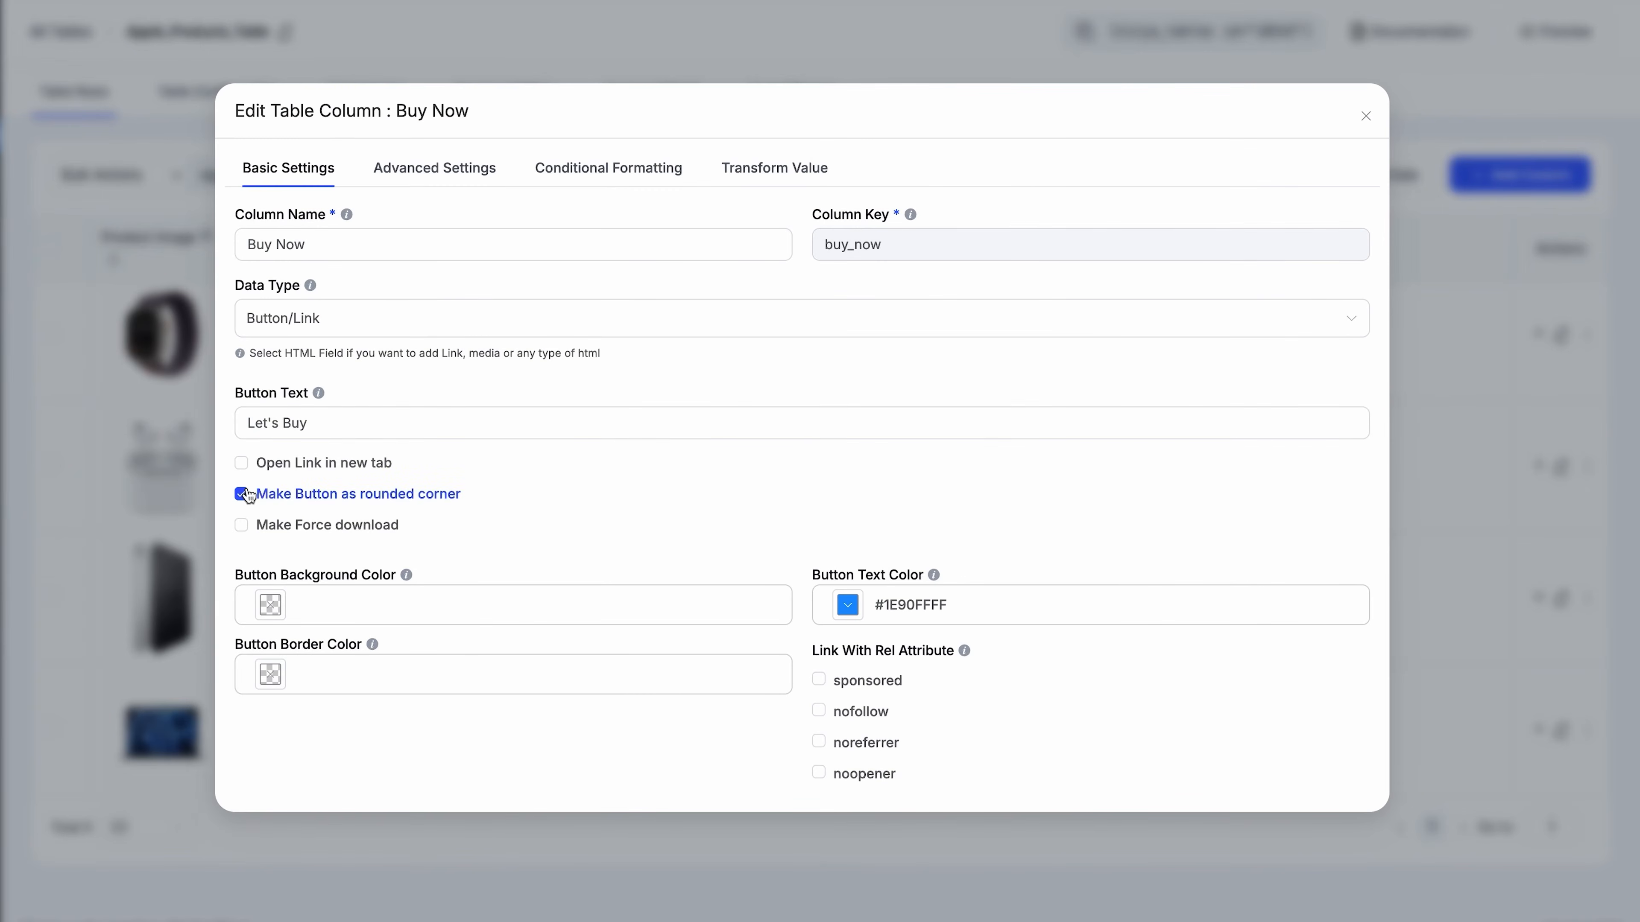
pyautogui.click(271, 605)
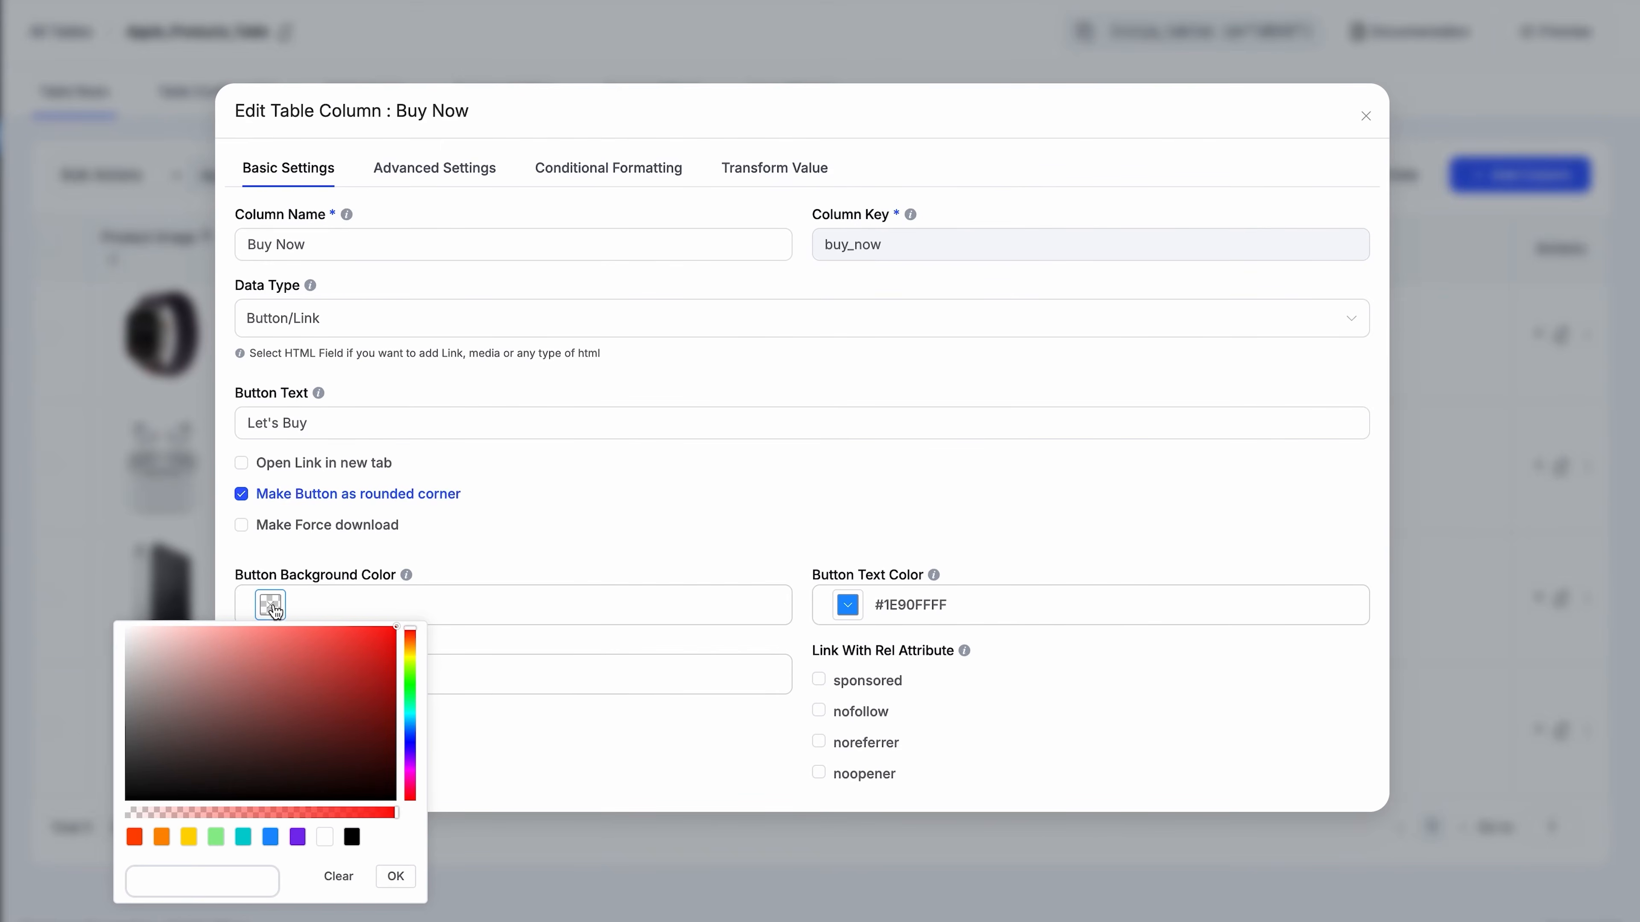
pyautogui.click(271, 838)
pyautogui.click(396, 877)
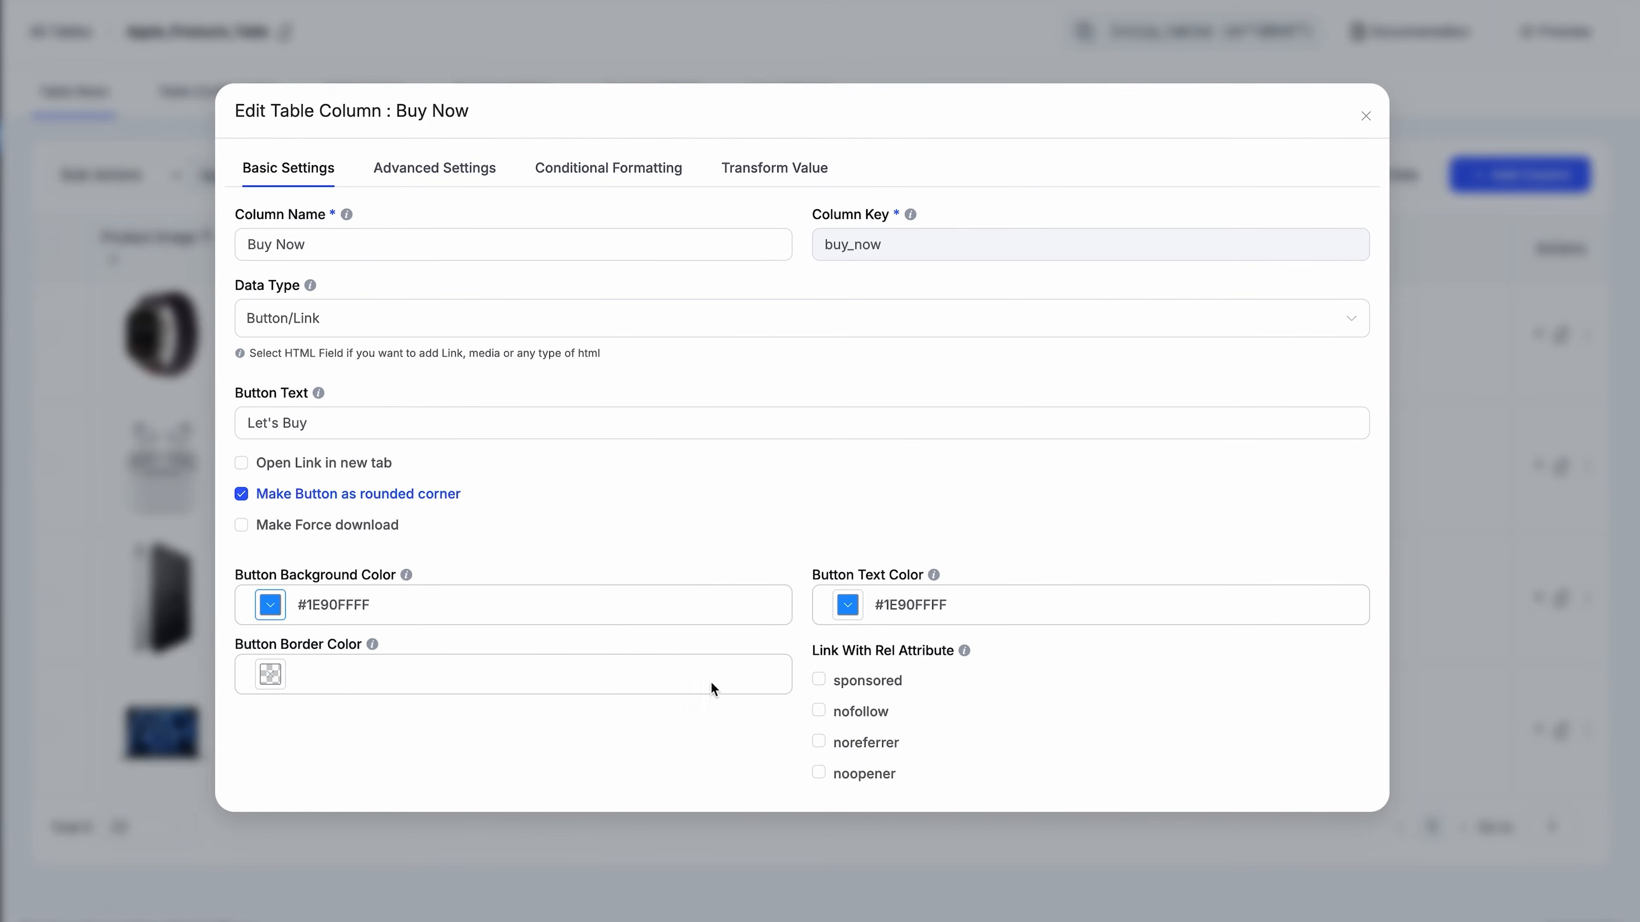
# Step: Set the Buy Now button's text color to #FFFFFFFF and save the column settings
pyautogui.click(847, 605)
pyautogui.click(902, 837)
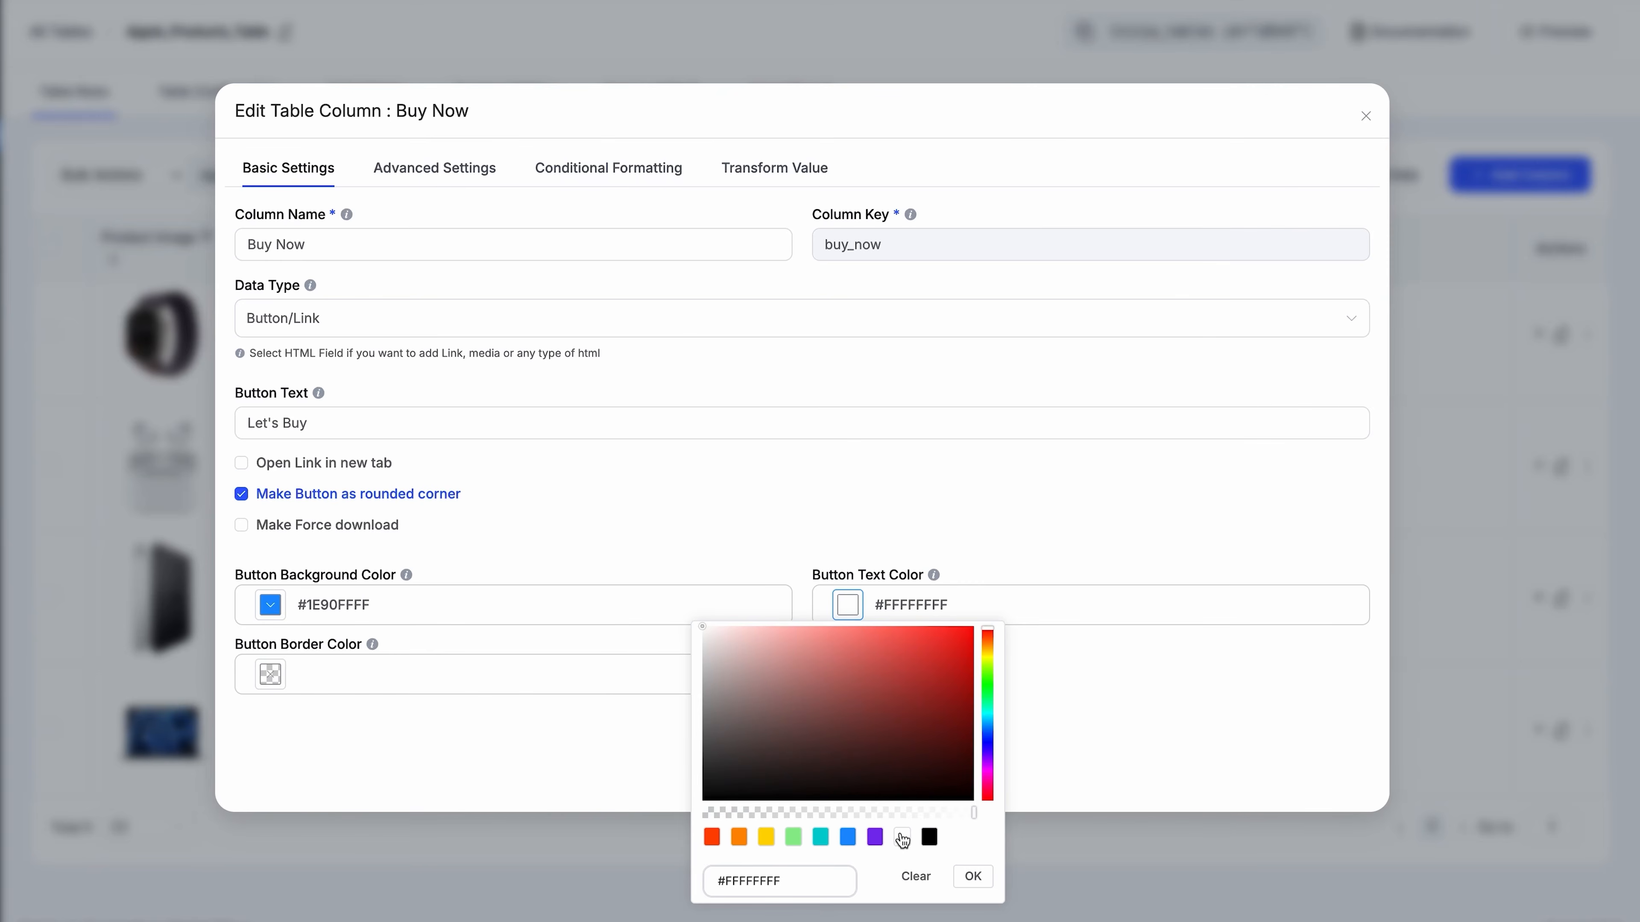
pyautogui.click(968, 877)
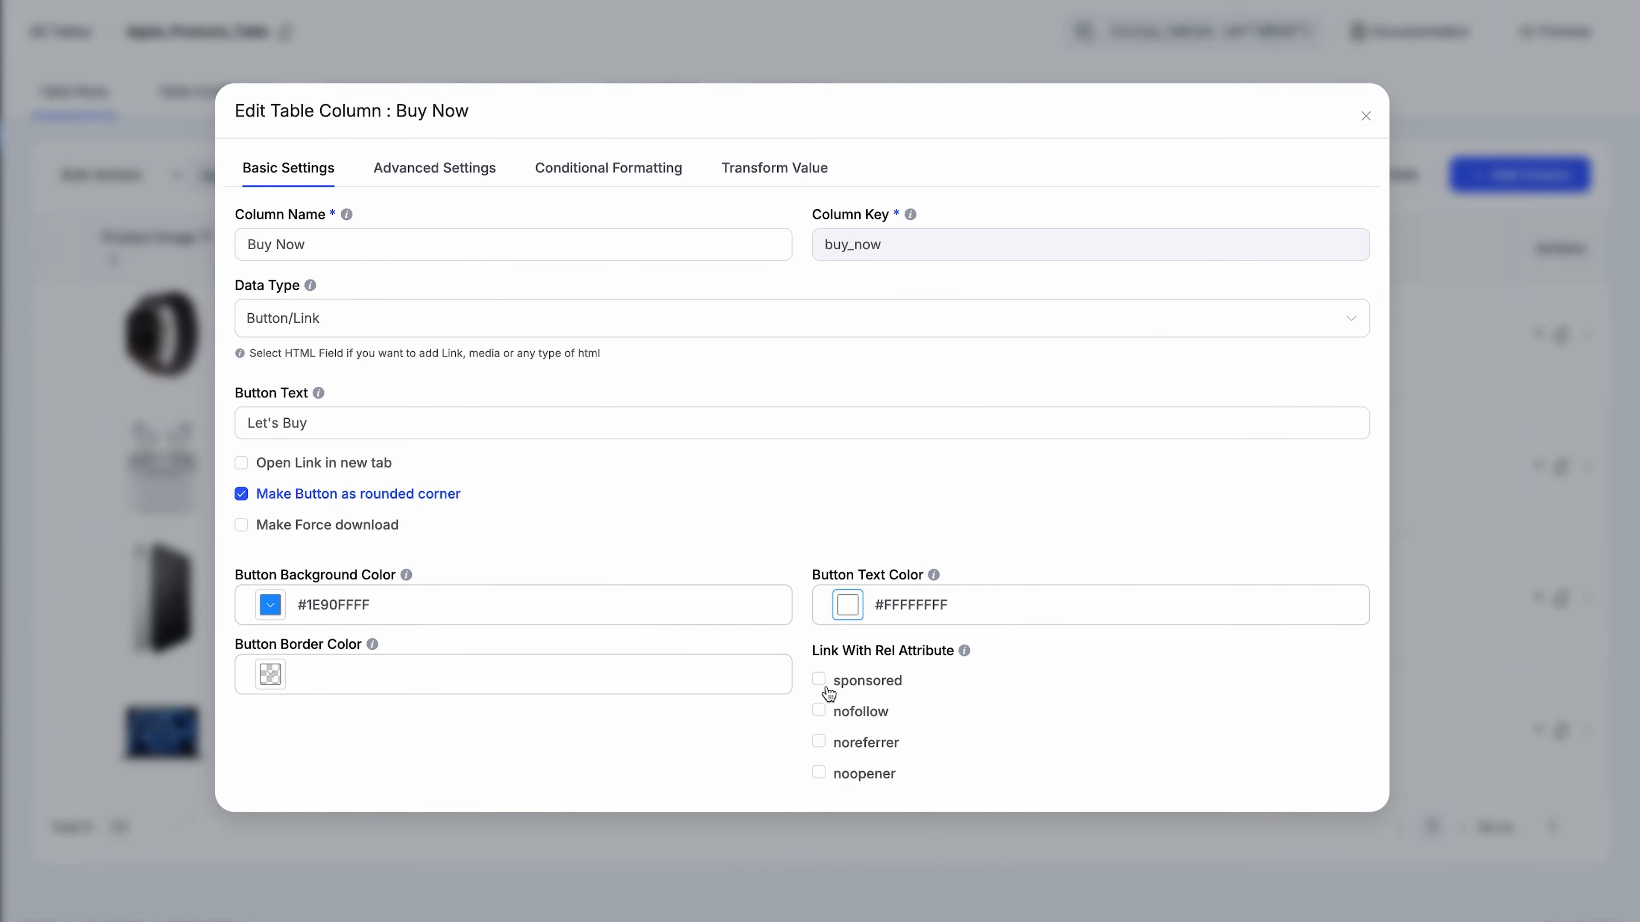
pyautogui.scroll(-3, 823, 783)
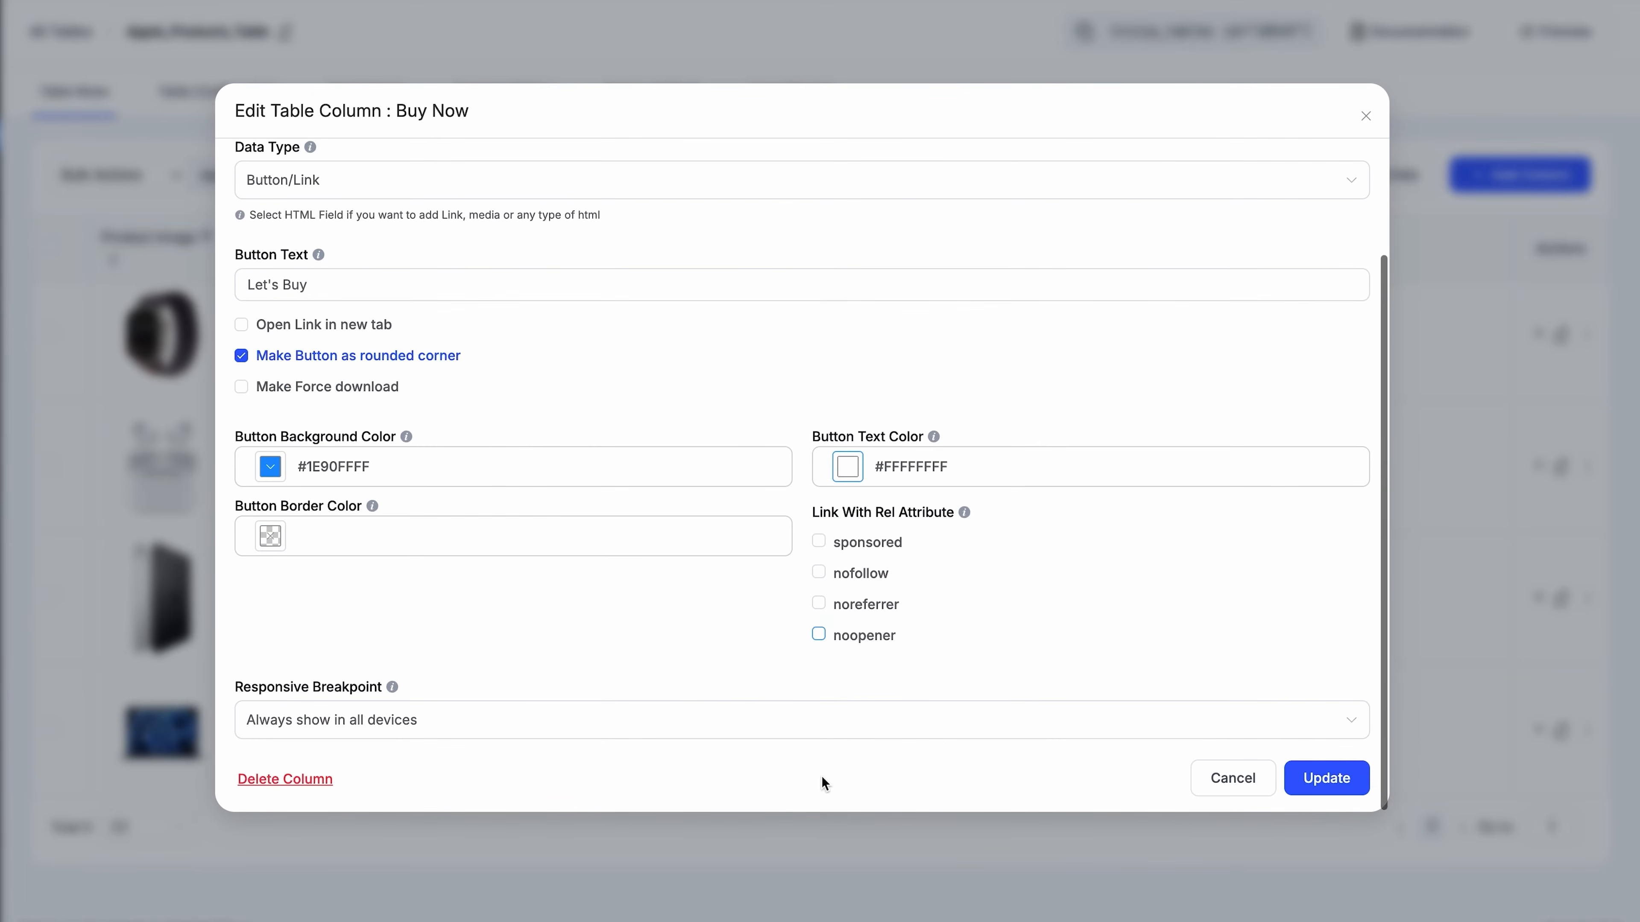
pyautogui.click(1313, 778)
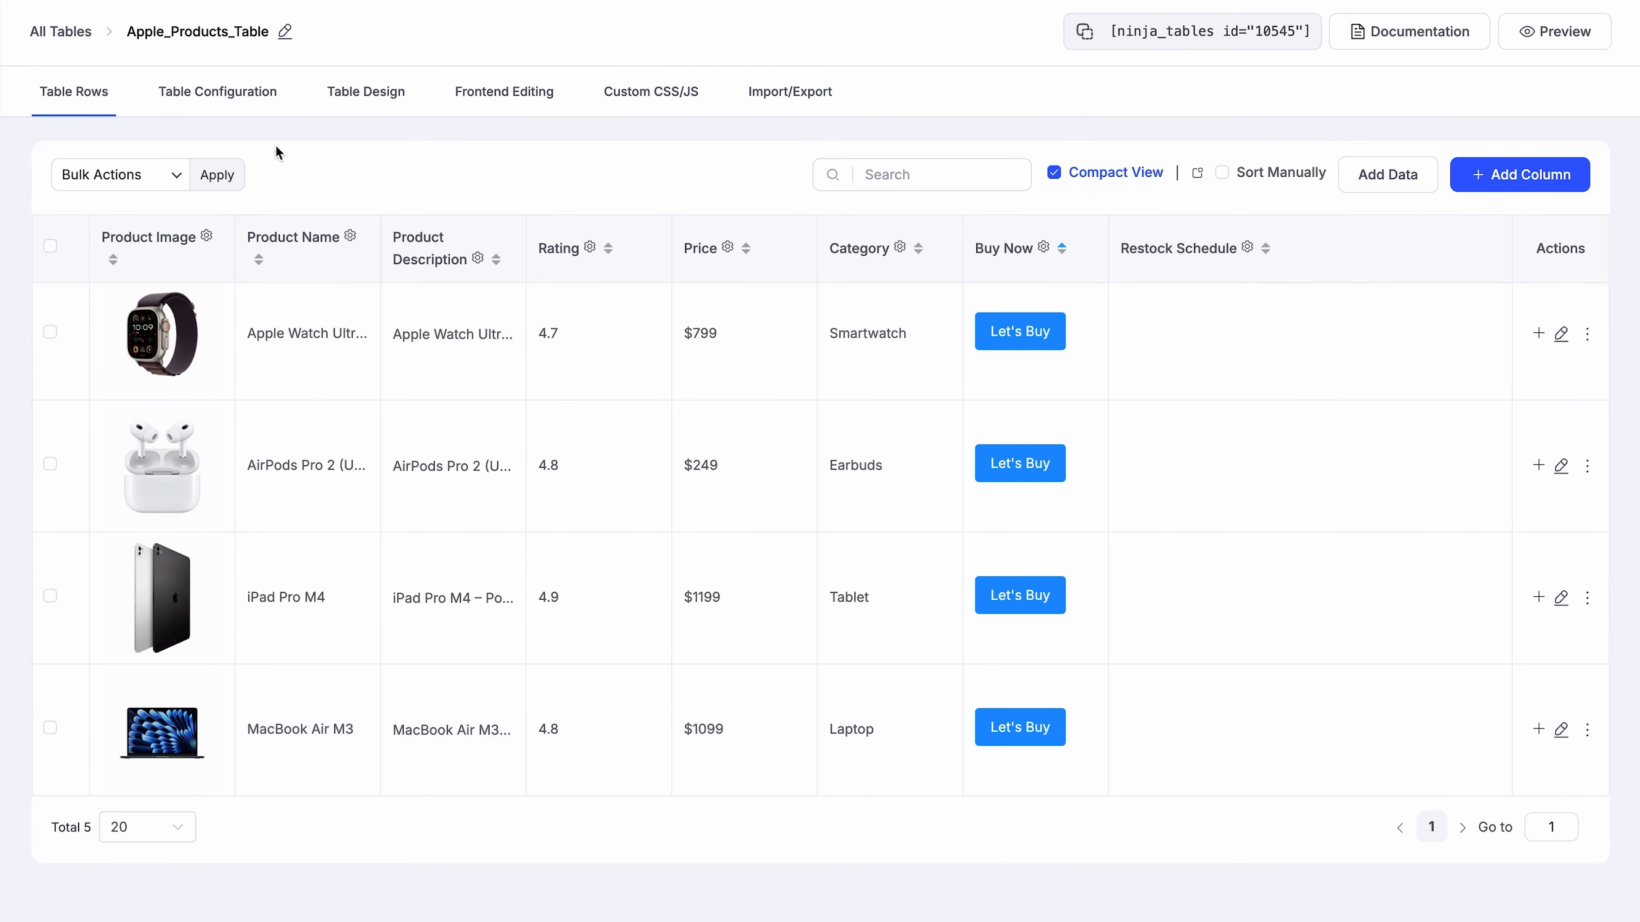
# Step: Reorder the table's columns so that Buy Now comes after Restock Schedule
pyautogui.click(226, 91)
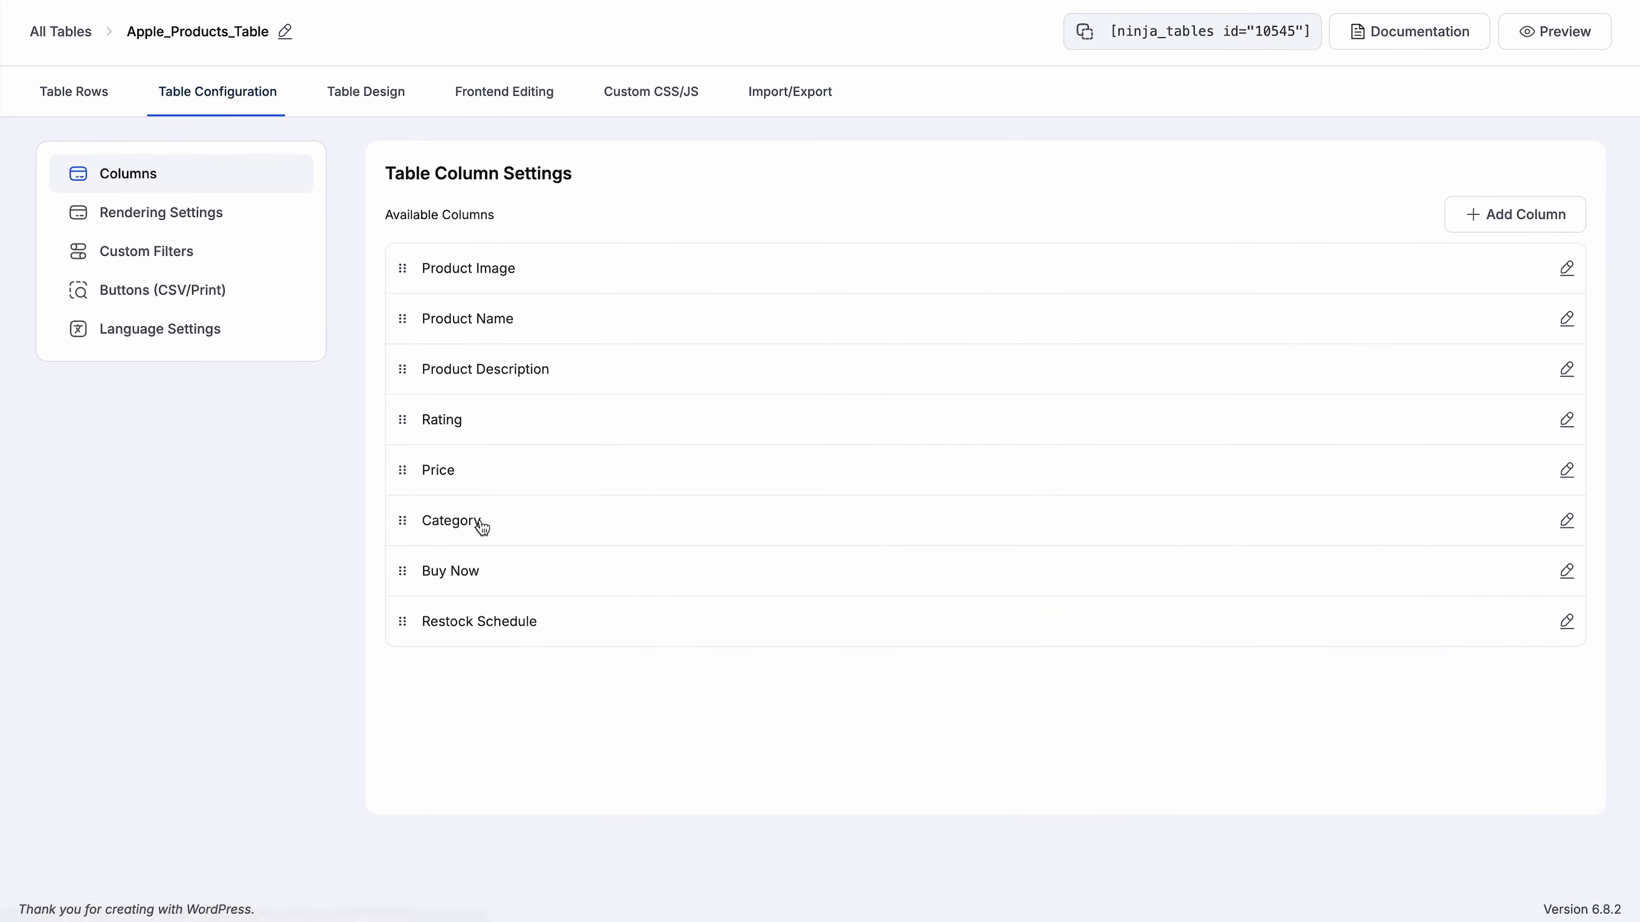
pyautogui.moveTo(402, 573); pyautogui.dragTo(409, 642)
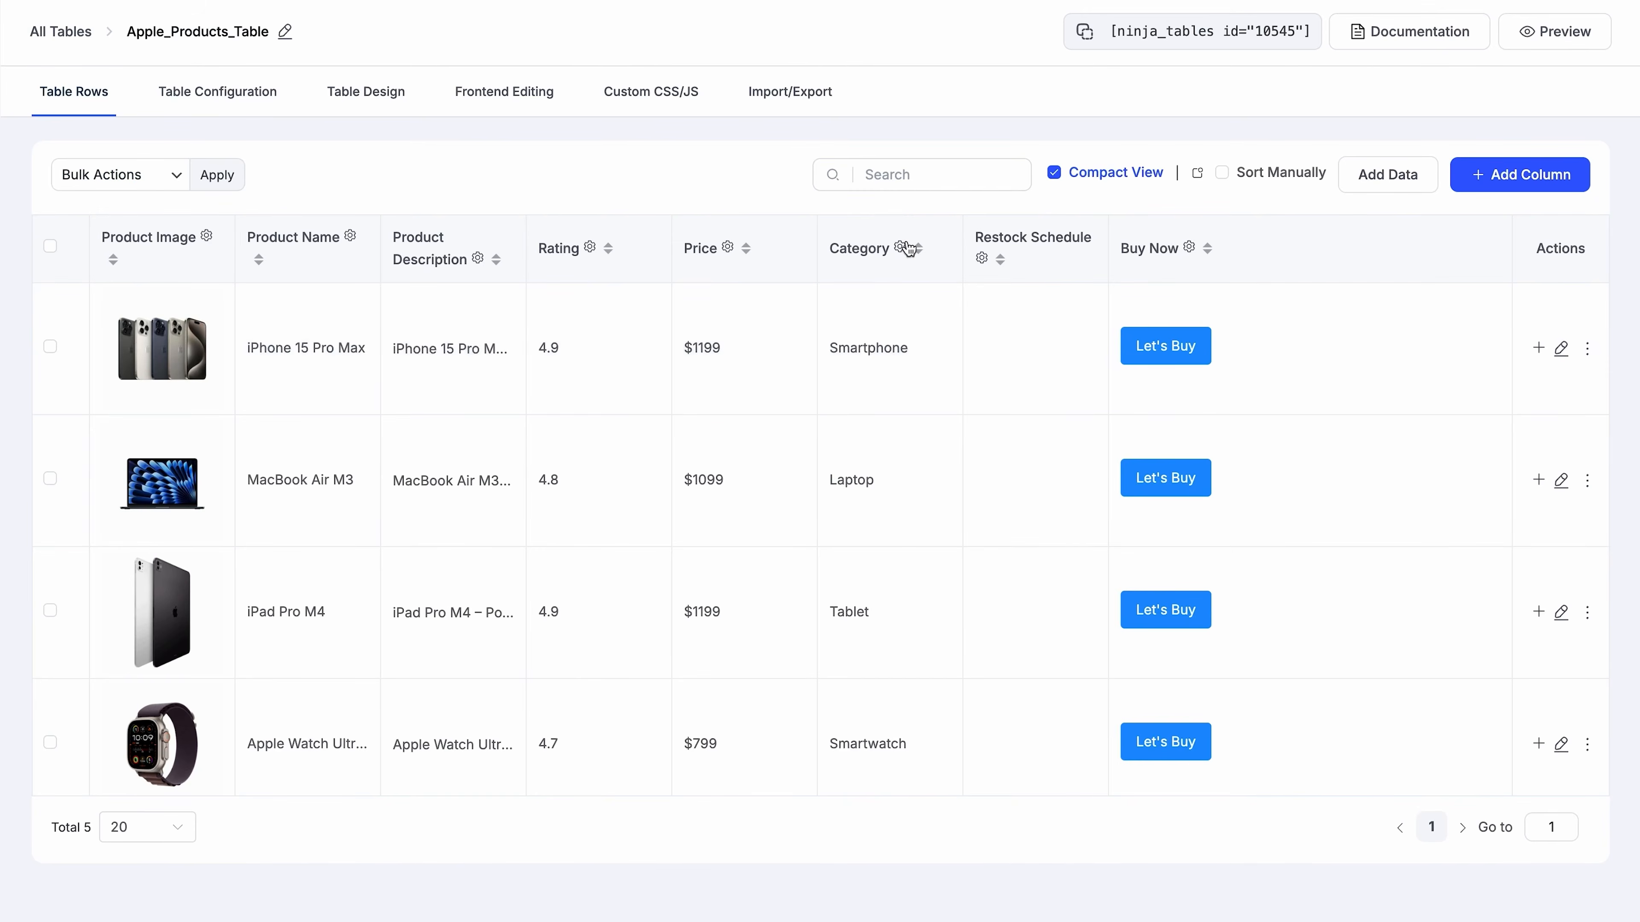
# Step: Set the Category column's data type to Select Field with items Smartphone, Laptop, Tablet, Smartwatch and Earbuds, and save it
pyautogui.click(905, 239)
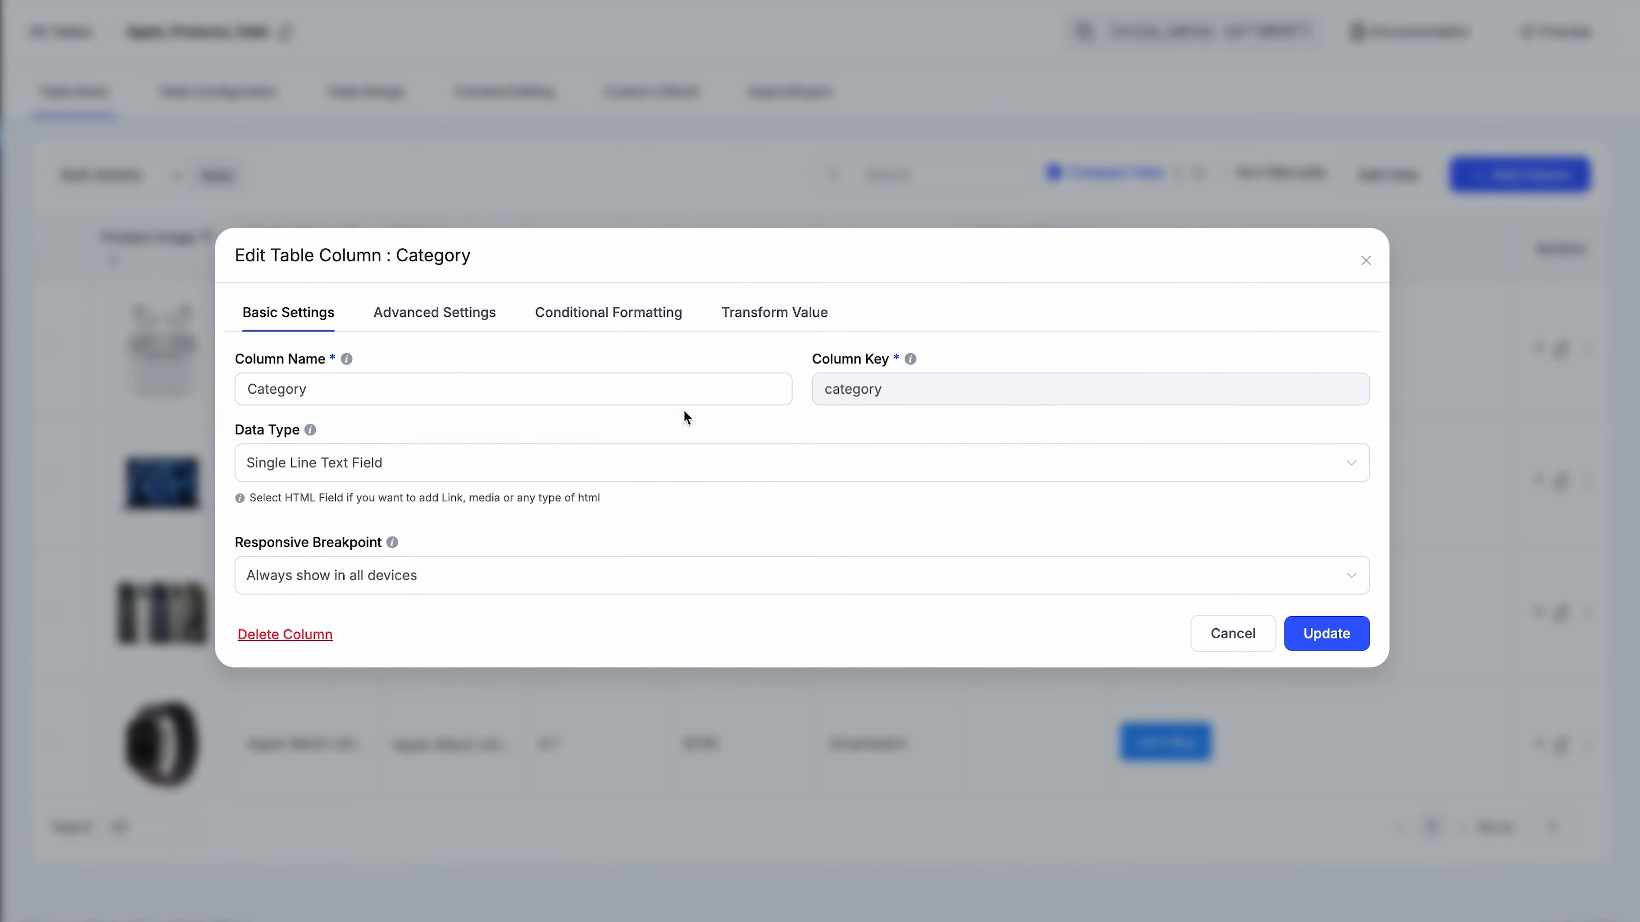
pyautogui.click(455, 463)
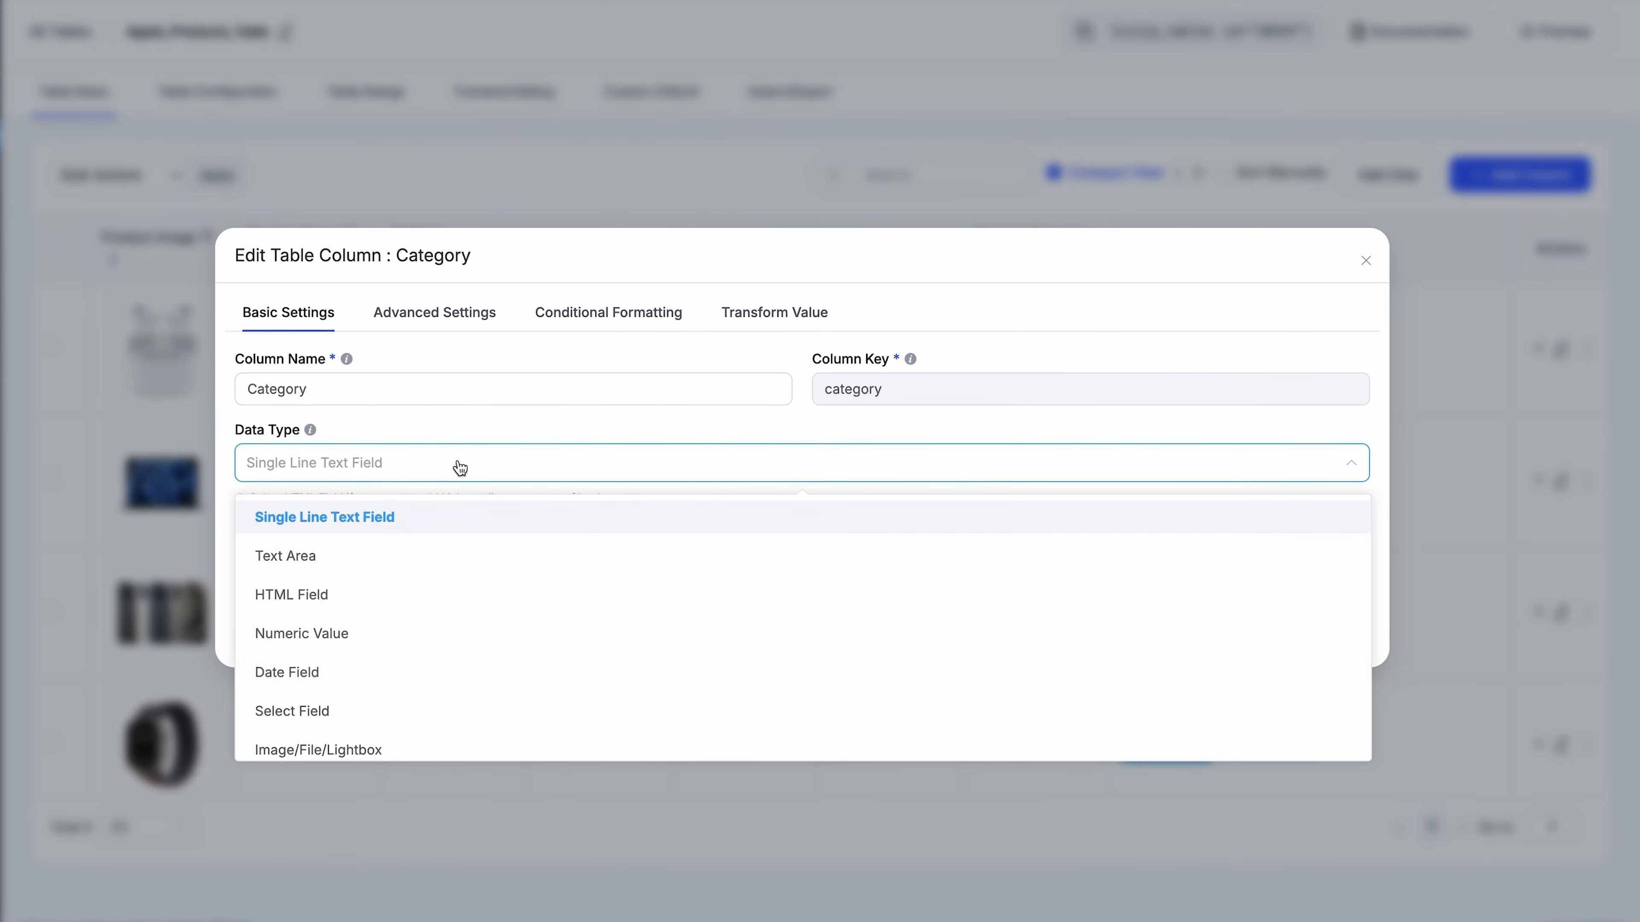
pyautogui.click(329, 709)
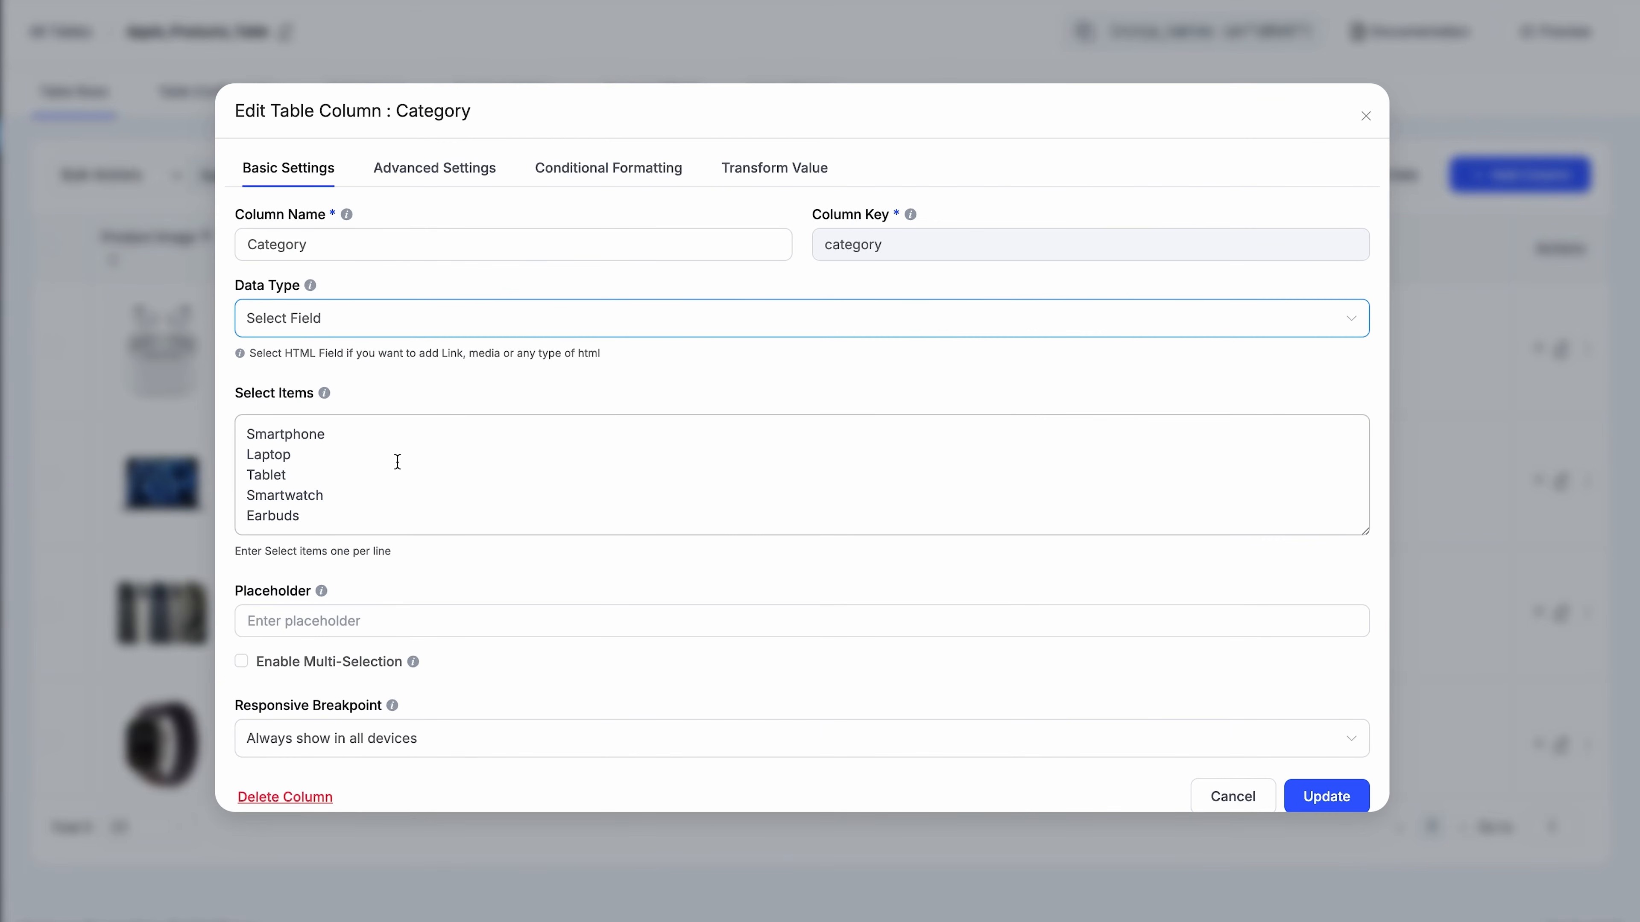
pyautogui.click(1327, 796)
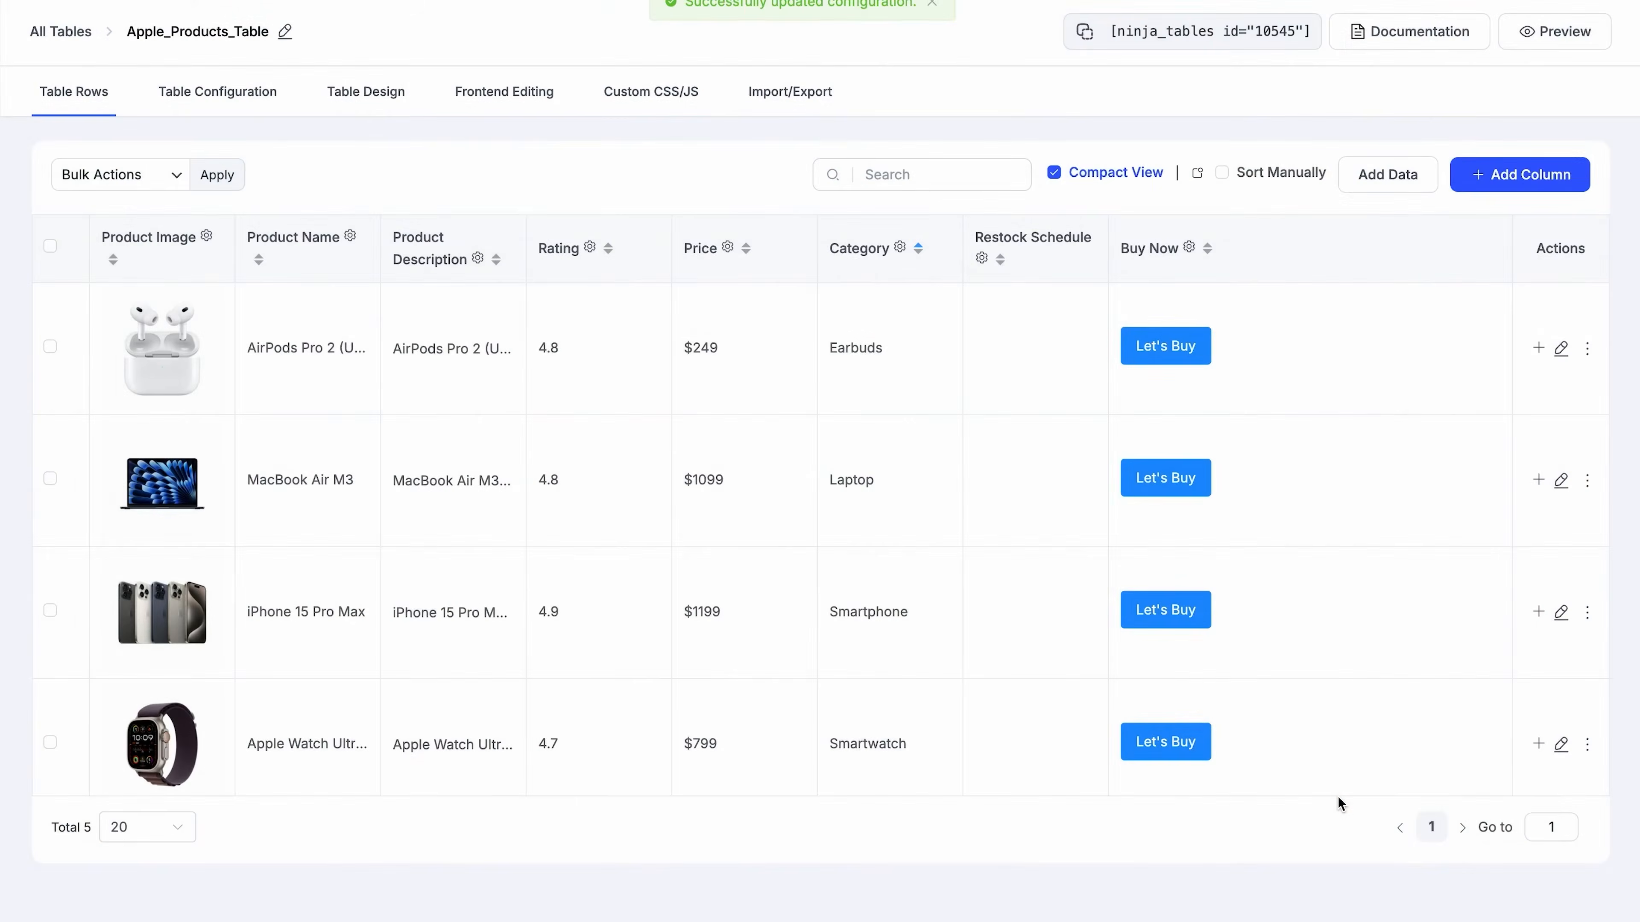